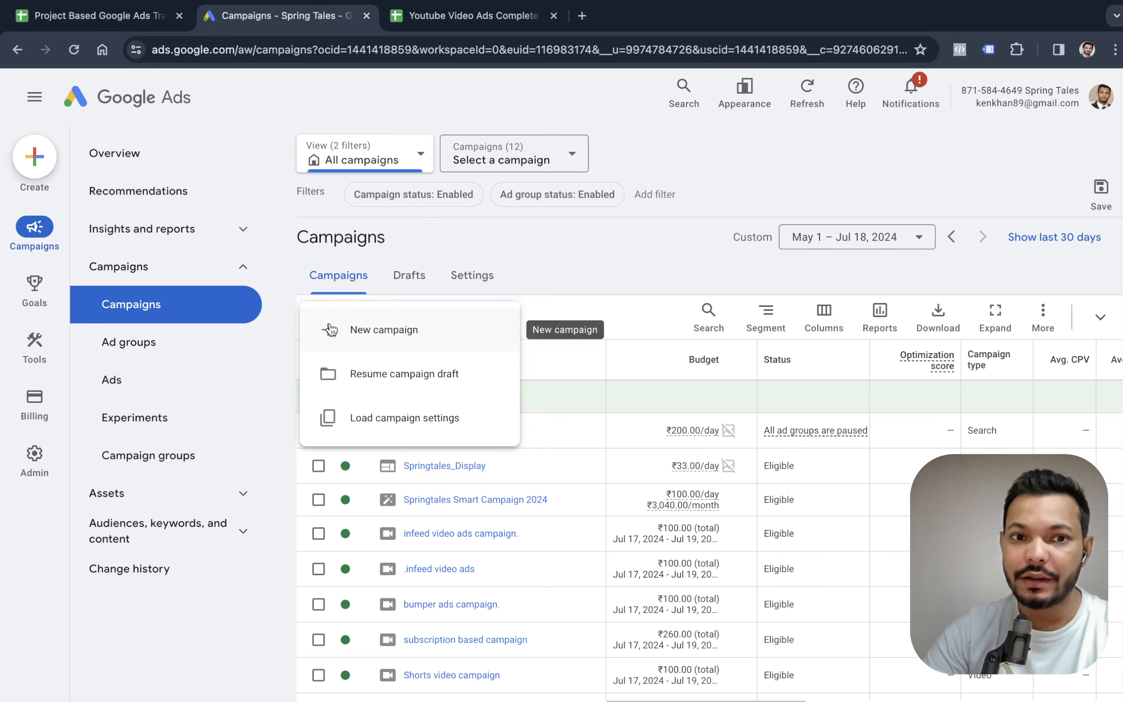
Start a new Video campaign without a goal's guidance, keeping the Video views subtype.
left_click(364, 330)
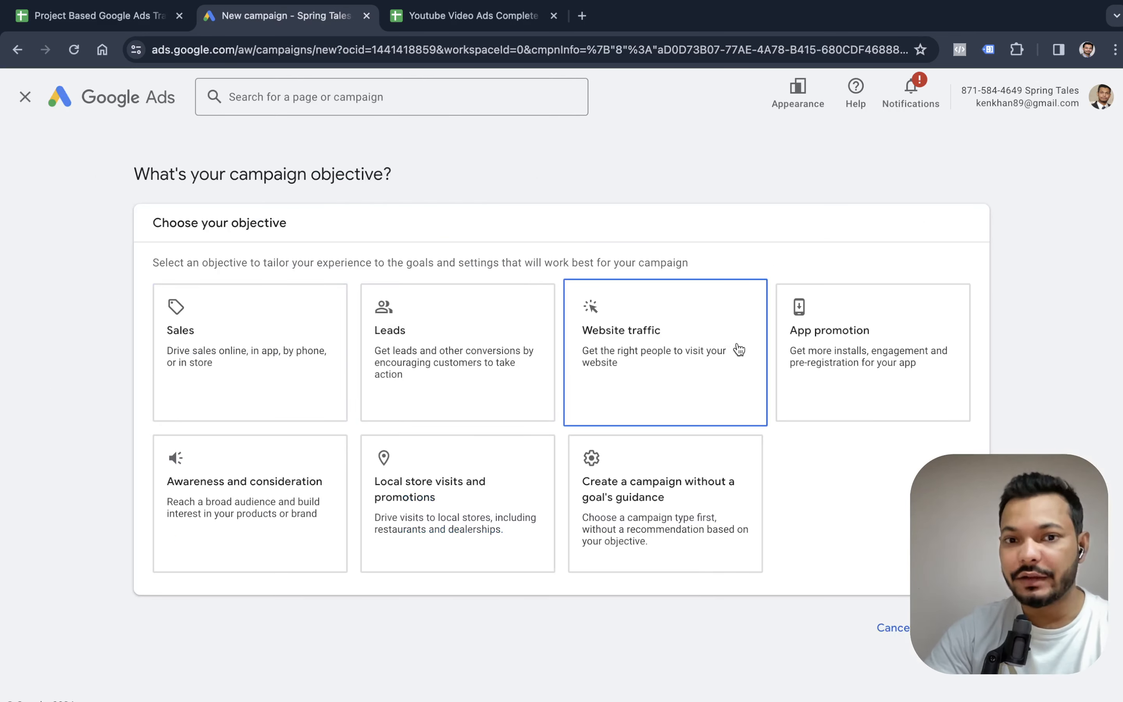
left_click(651, 490)
scroll(651, 491, "down", 8)
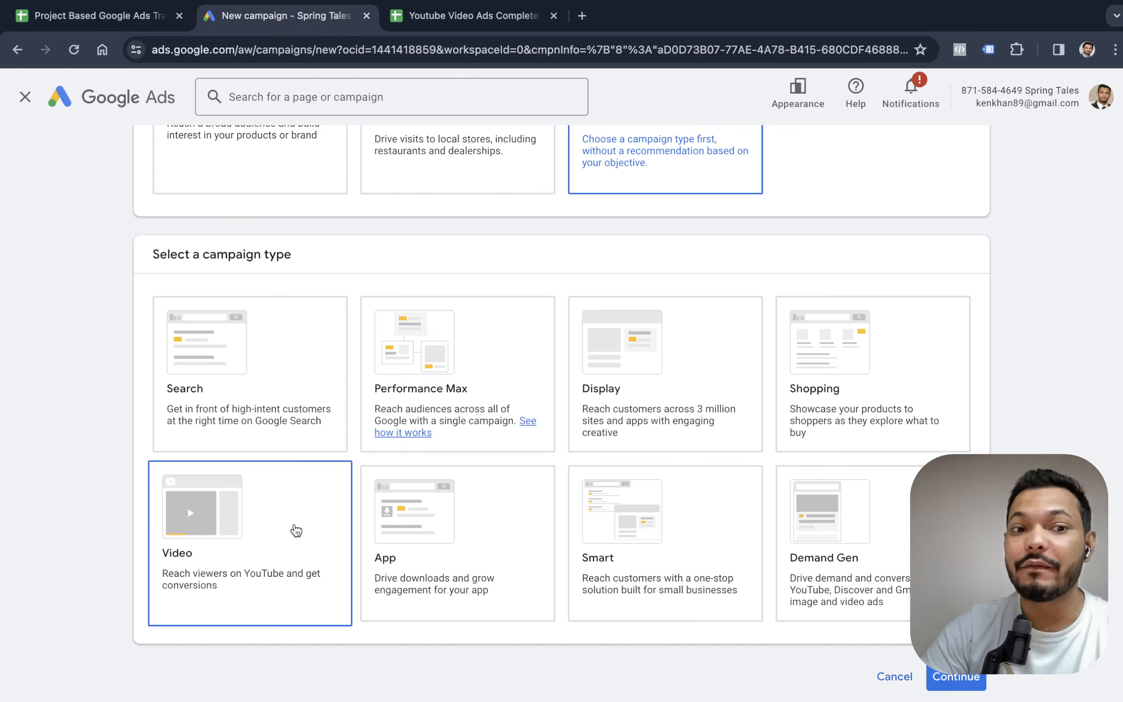
left_click(294, 529)
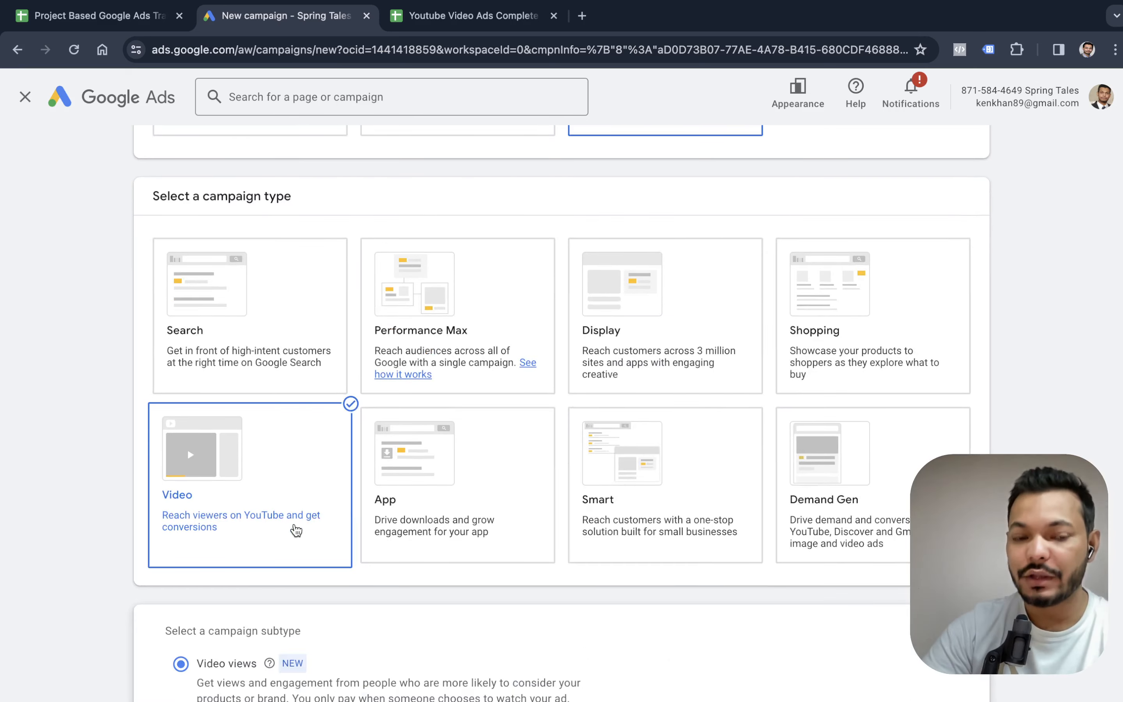
scroll(295, 529, "down", 2)
scroll(295, 530, "down", 5)
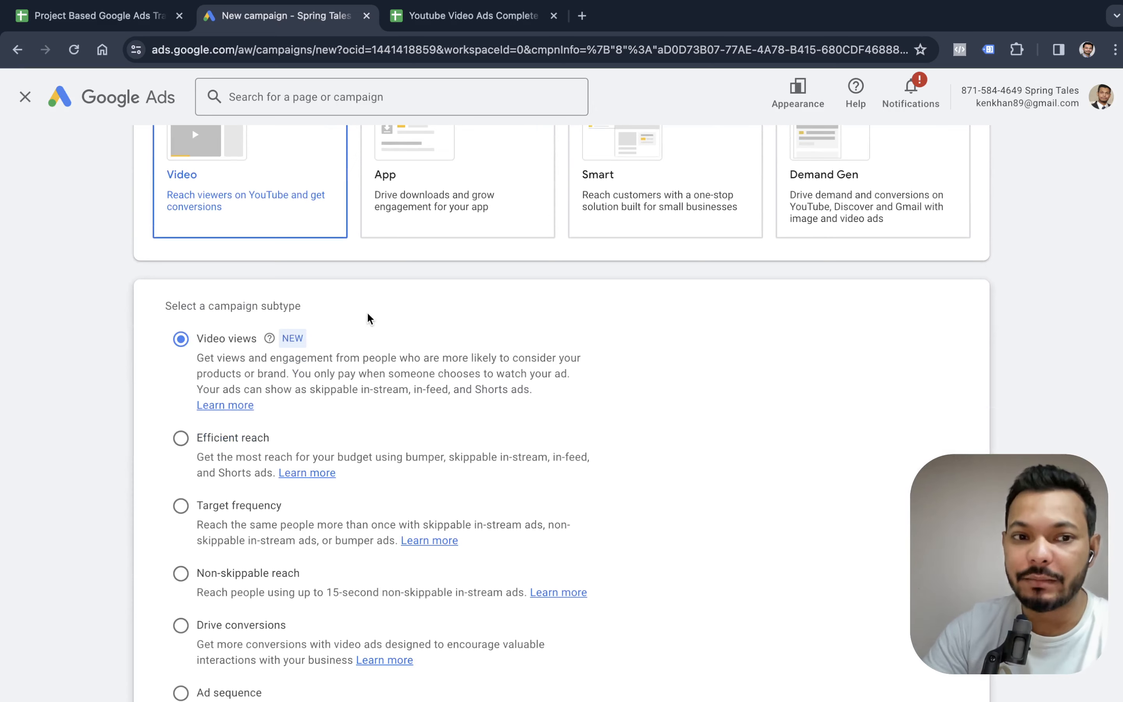
scroll(371, 342, "down", 7)
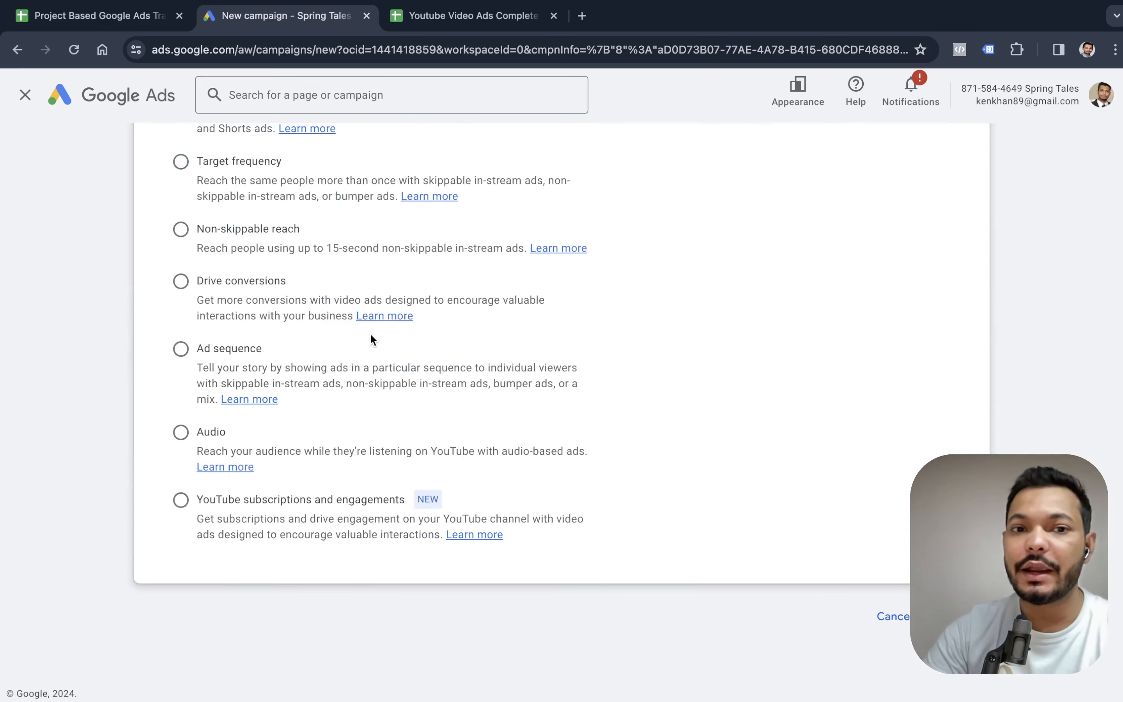
left_click(957, 617)
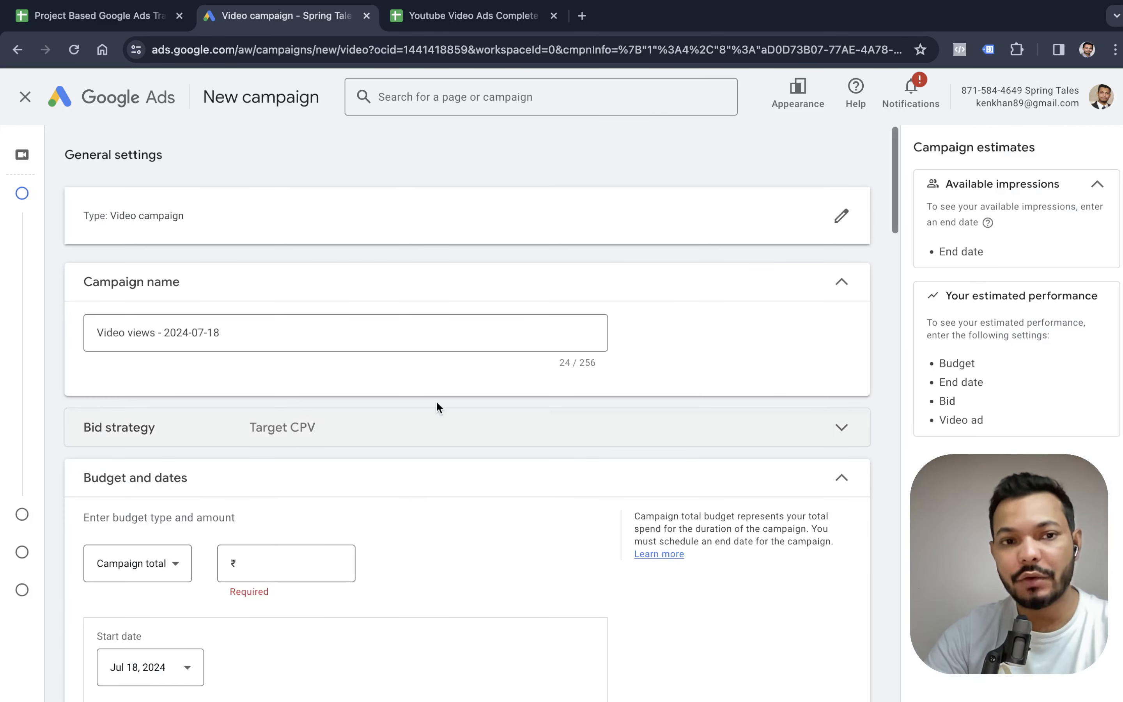
Name the campaign "video shopping".
left_click(320, 333)
key("super+a")
type("v")
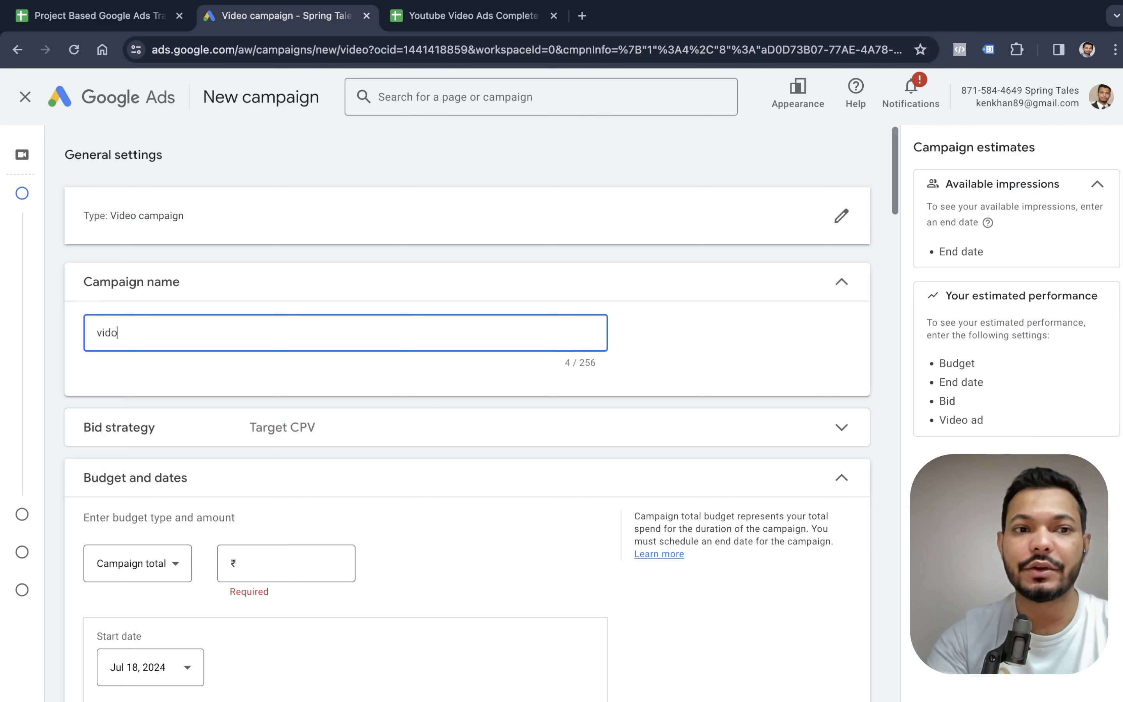
type("ideo shopping")
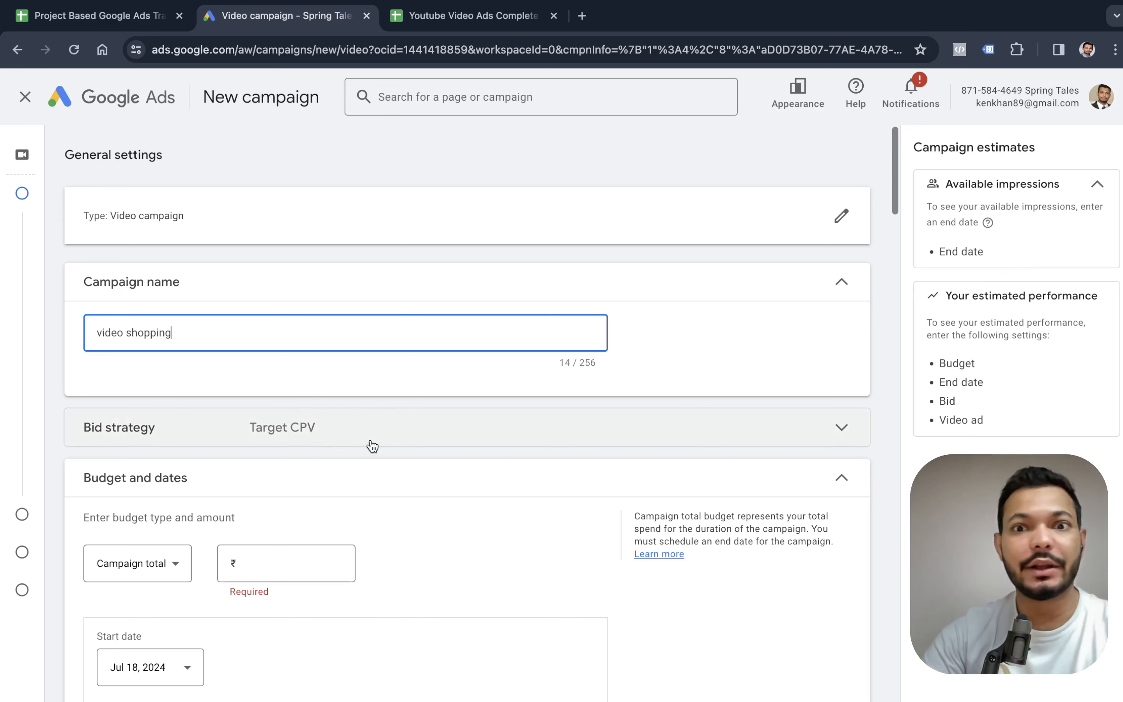
Set the campaign total budget to ₹100 and the end date to Jul 20, 2024.
scroll(371, 445, "down", 3)
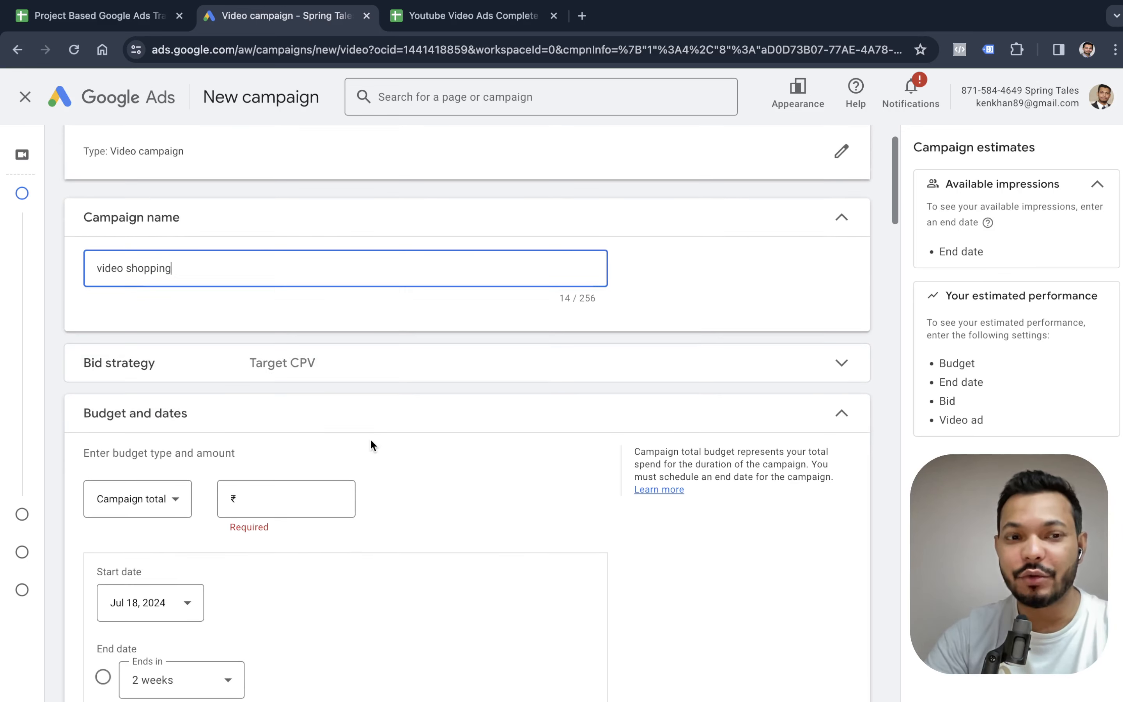
scroll(371, 446, "up", 3)
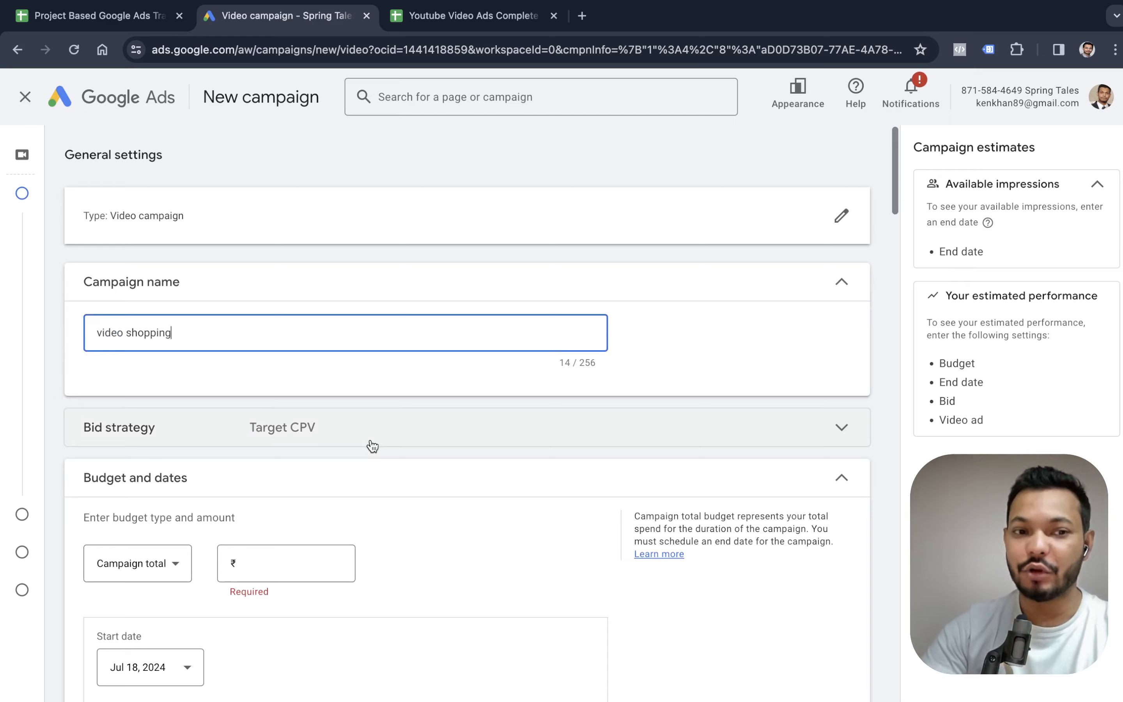
scroll(372, 445, "down", 3)
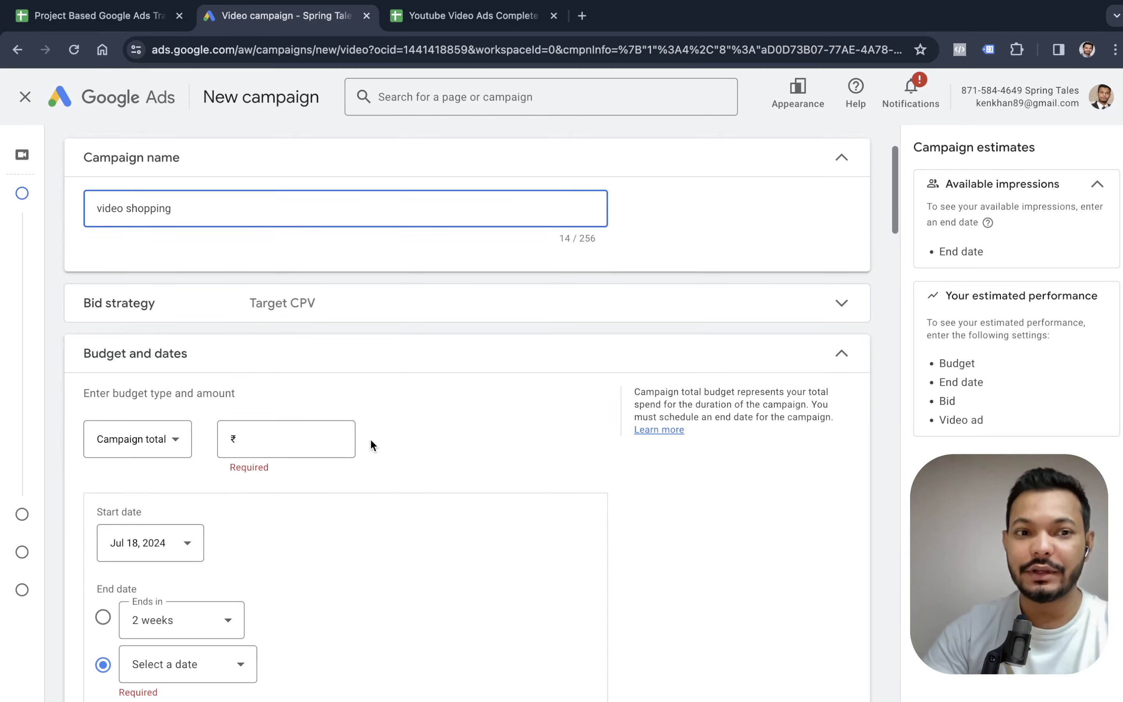
left_click(265, 446)
type("1000")
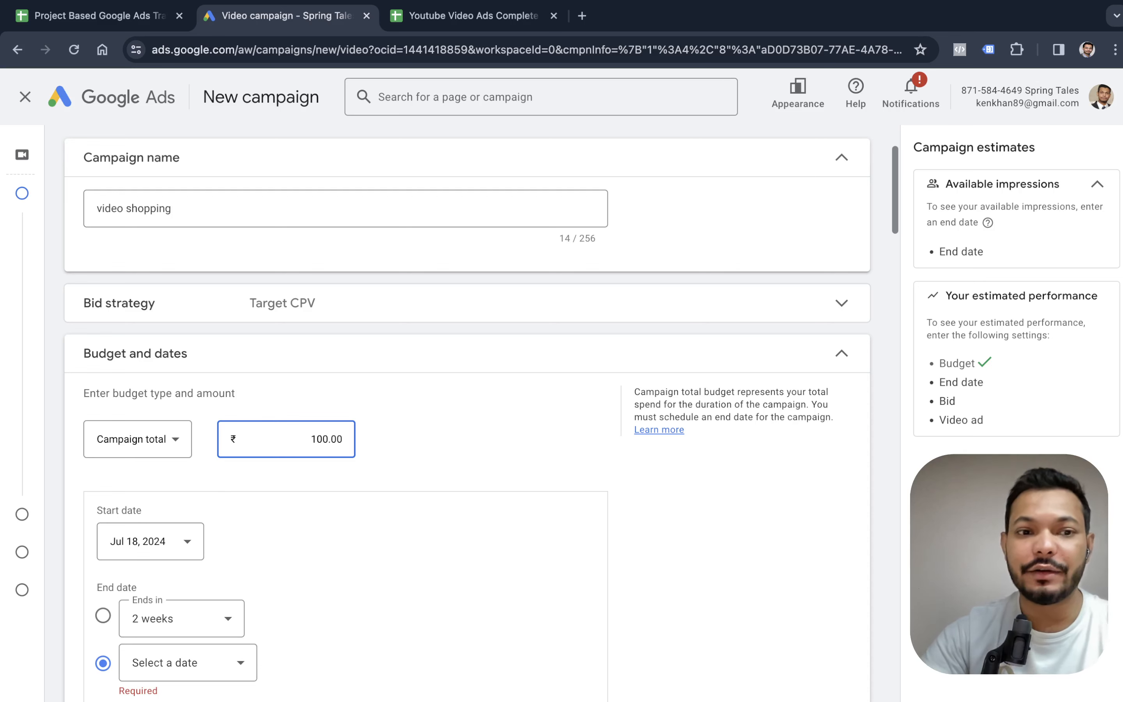
scroll(157, 554, "down", 2)
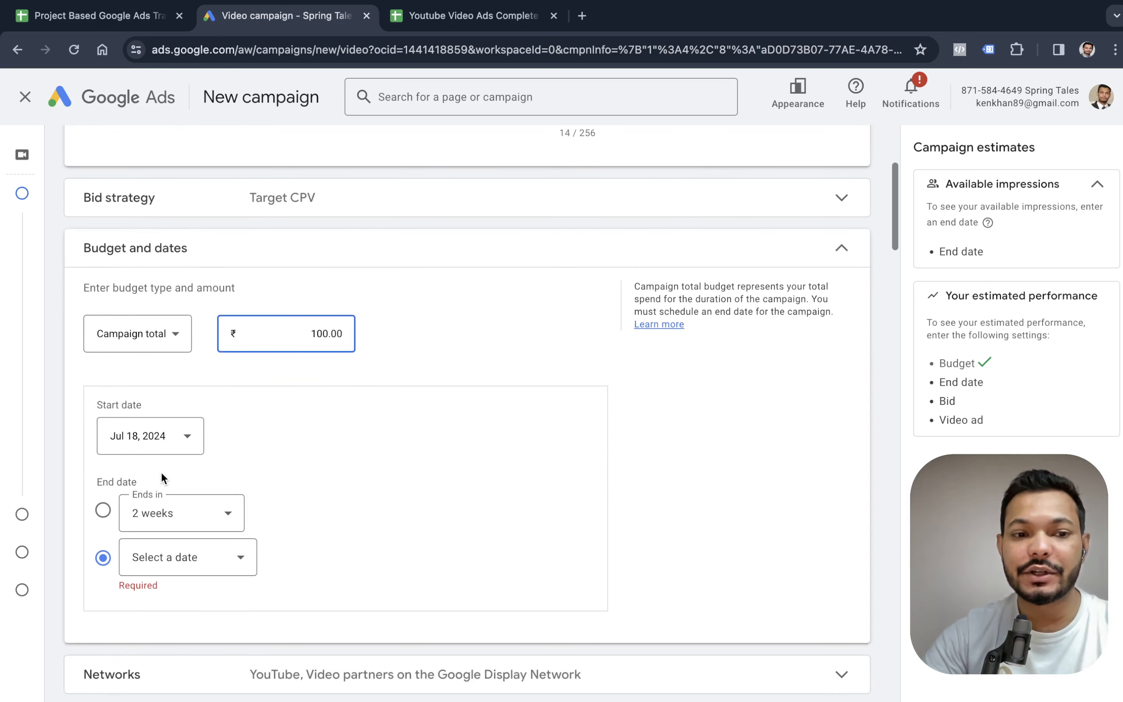
left_click(186, 557)
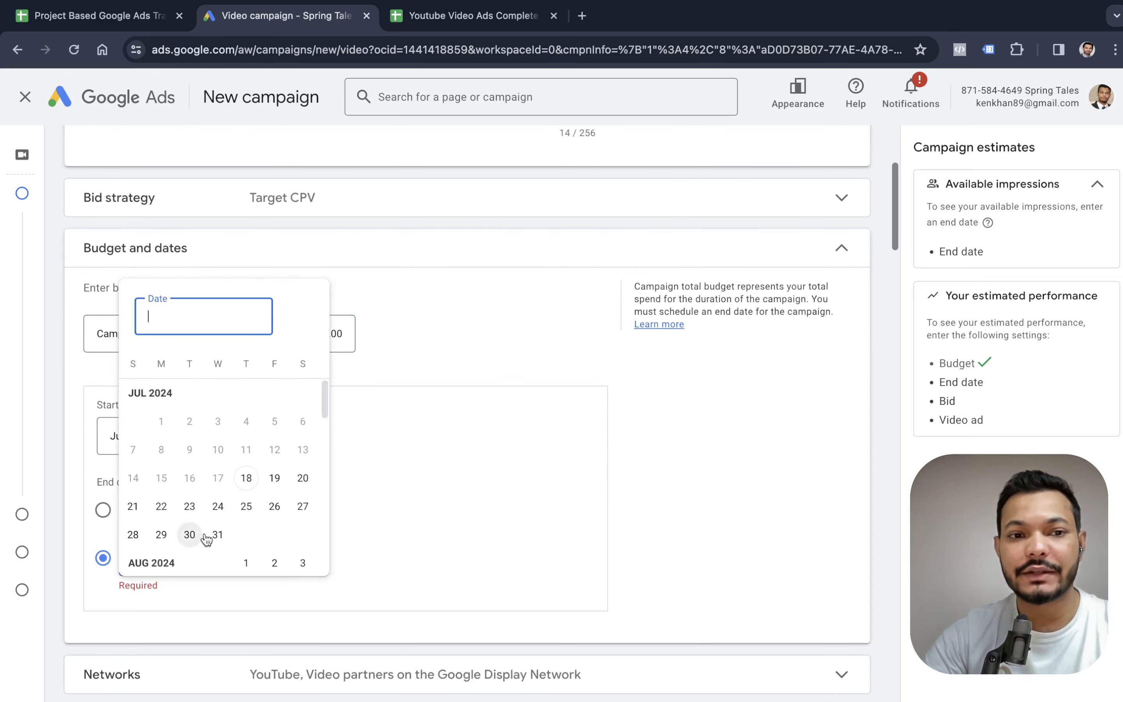
left_click(304, 483)
Check which networks the campaign's ads can appear on.
scroll(422, 473, "down", 8)
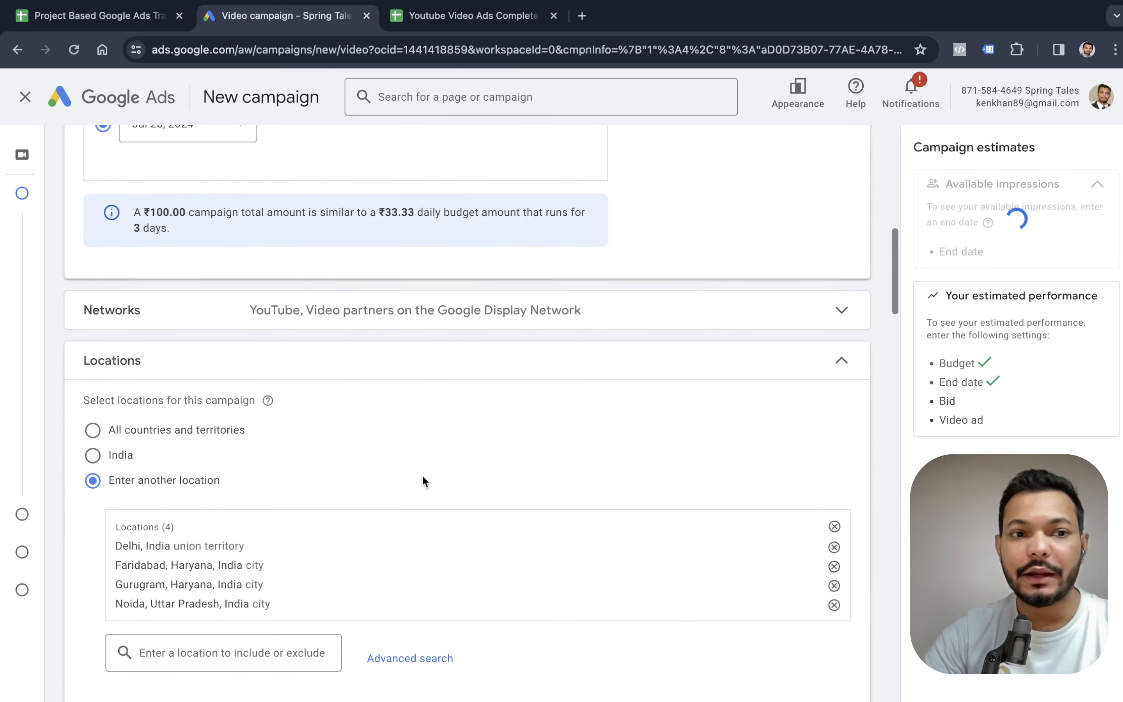
left_click(541, 321)
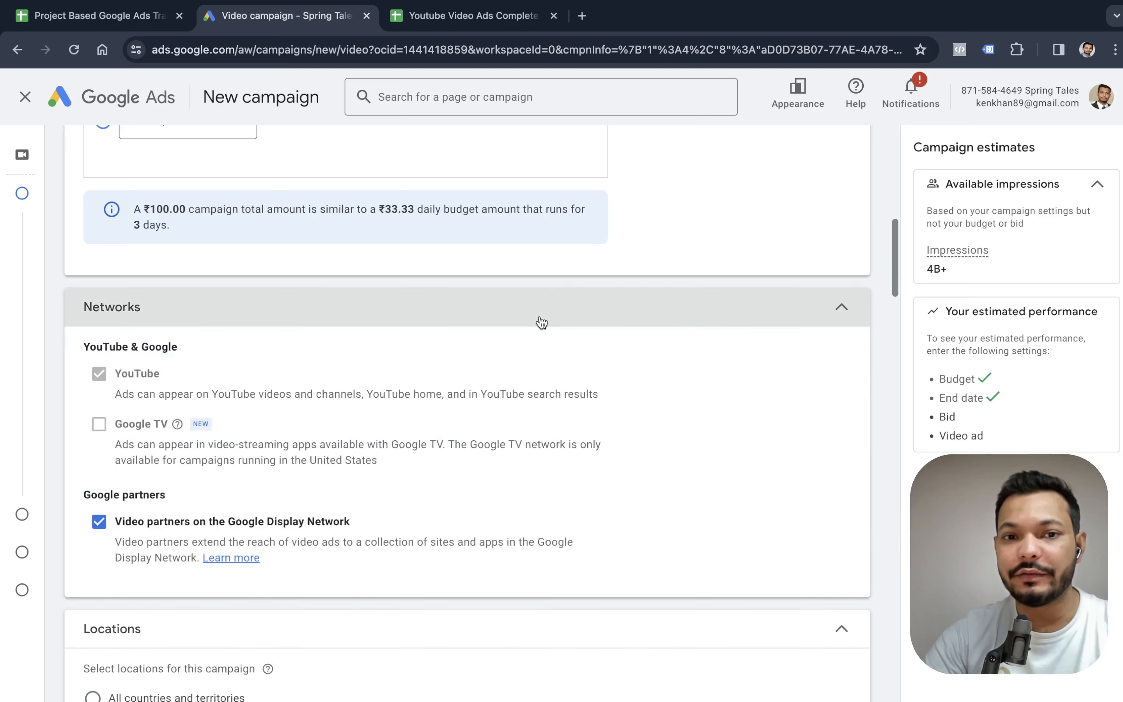
left_click(541, 321)
Enable the product feed with the Spring Tales Google Merchant Center account and turn off multi-format video ads.
scroll(539, 321, "down", 4)
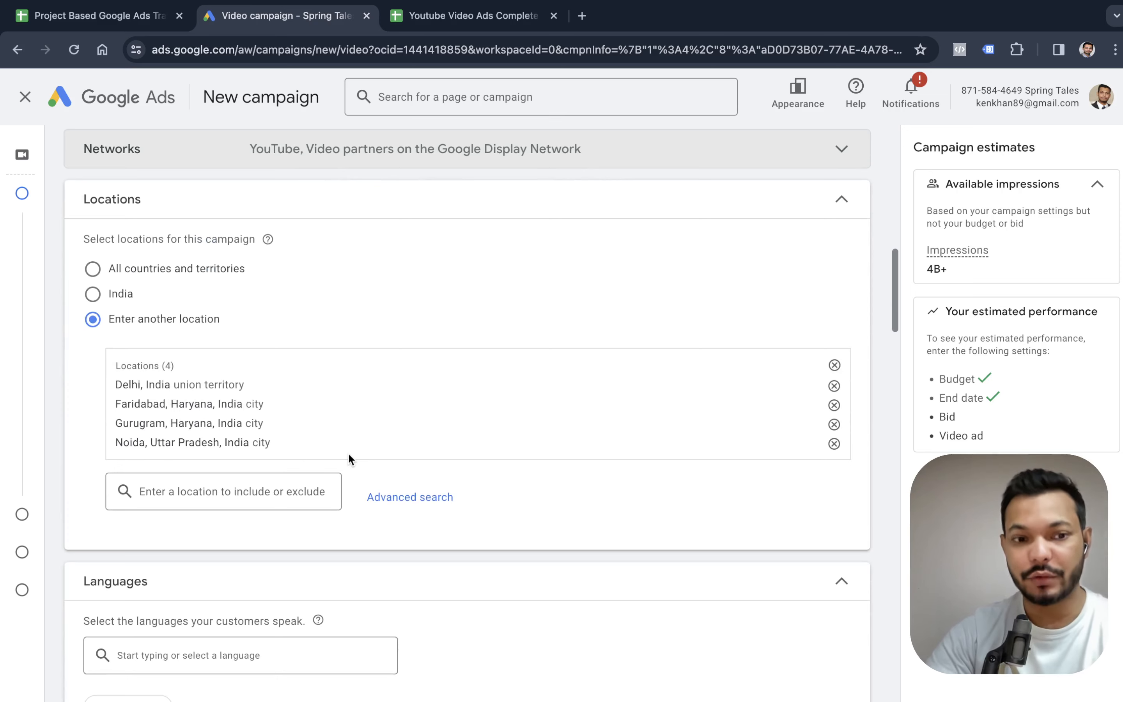
scroll(348, 456, "down", 6)
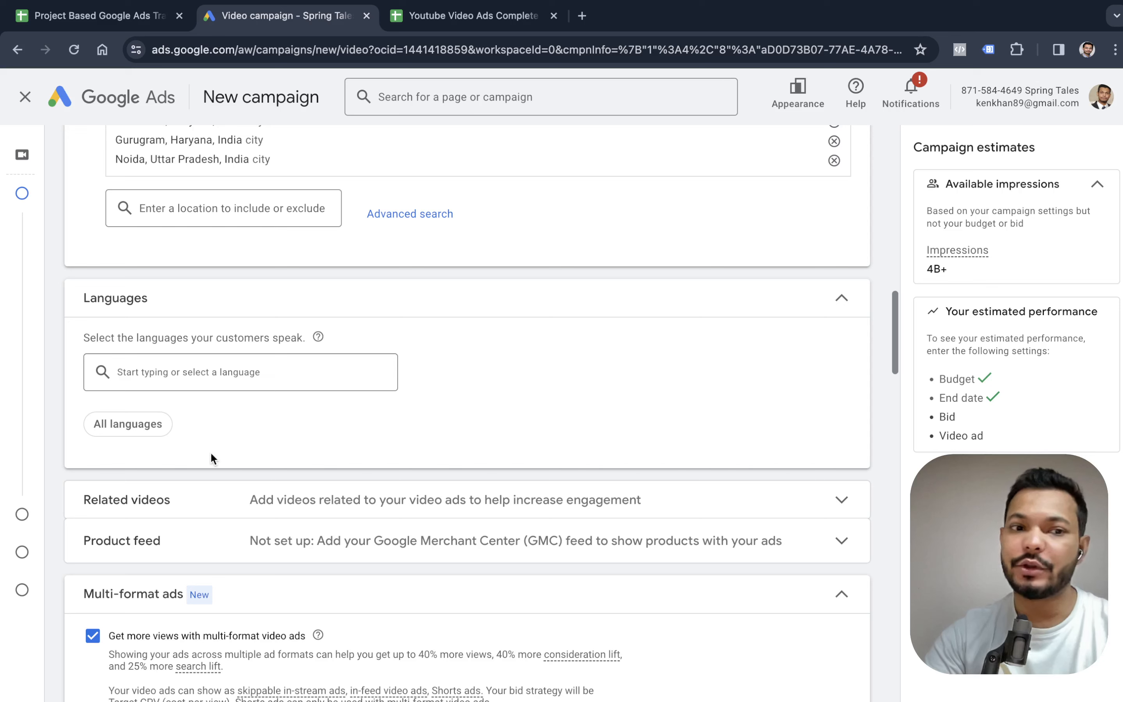
scroll(393, 299, "down", 3)
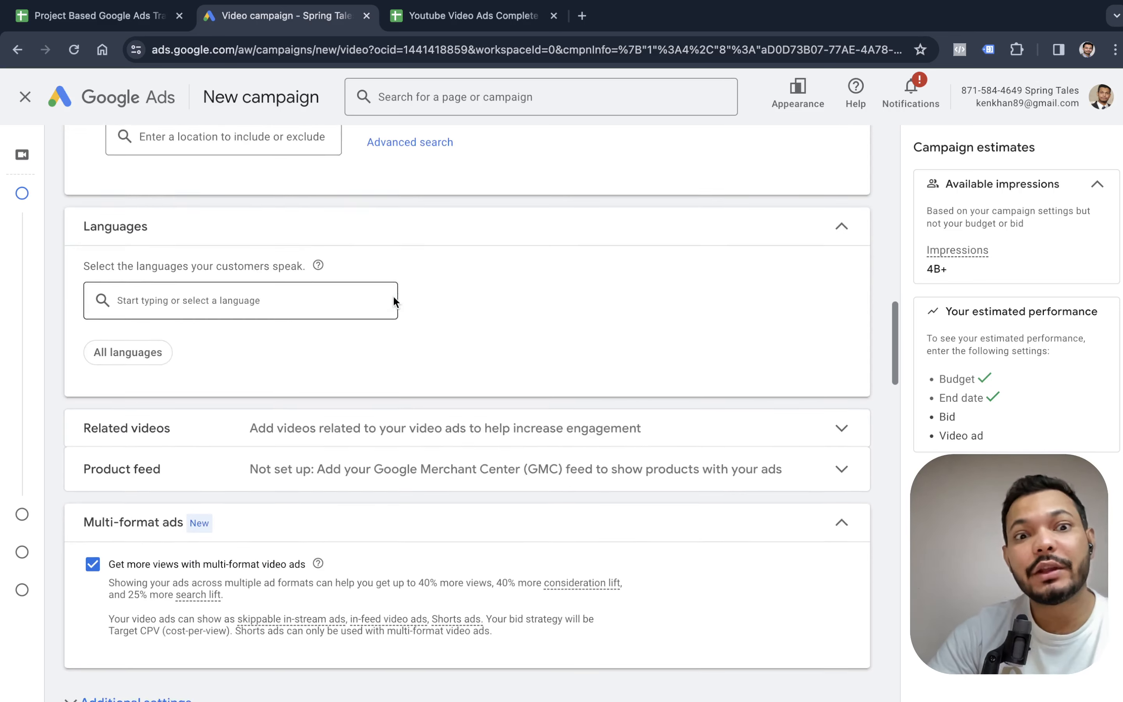
scroll(393, 295, "down", 1)
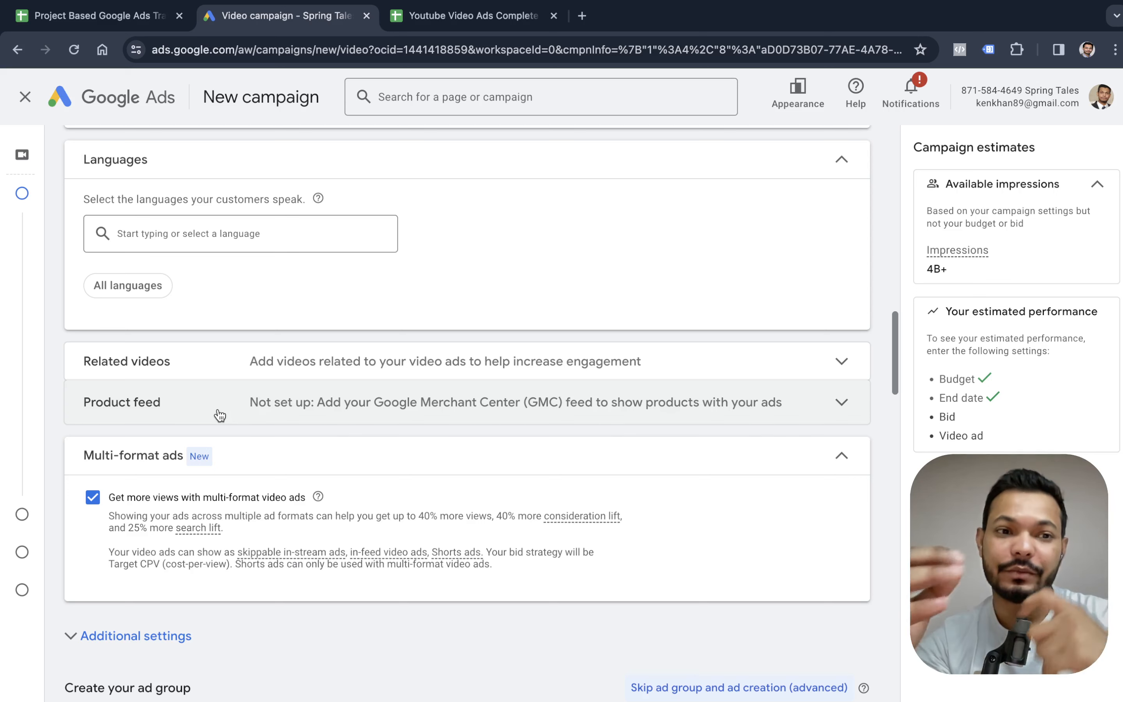
left_click(355, 412)
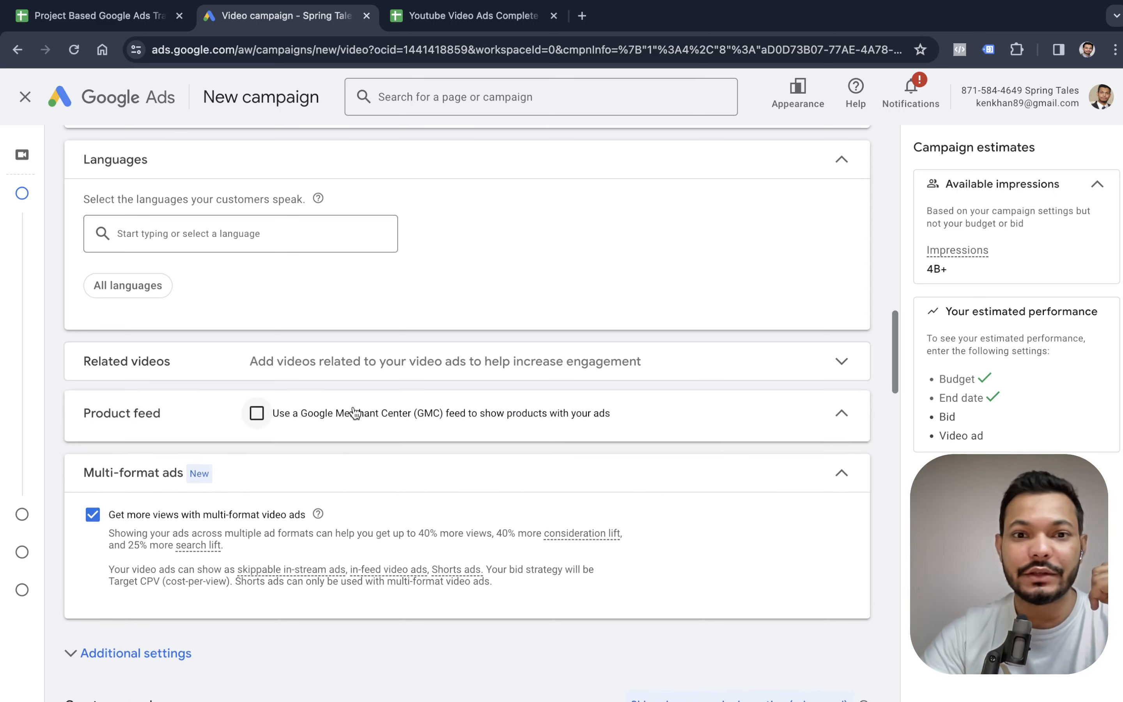
left_click(257, 415)
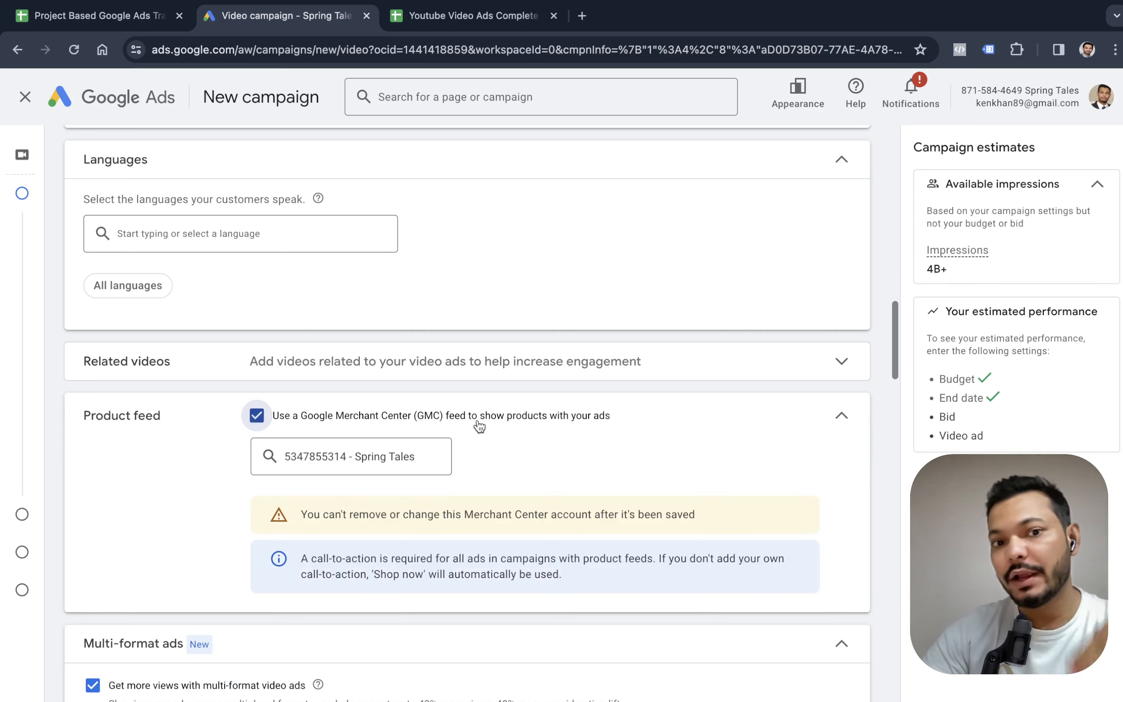
left_click(394, 460)
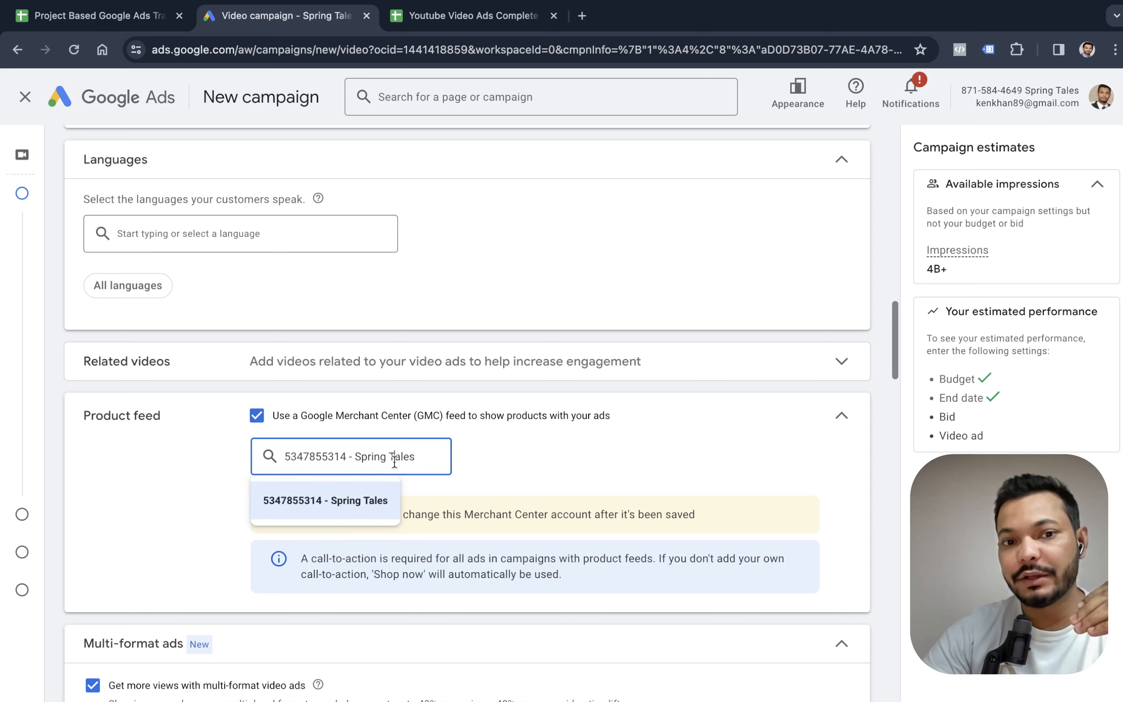
left_click(365, 503)
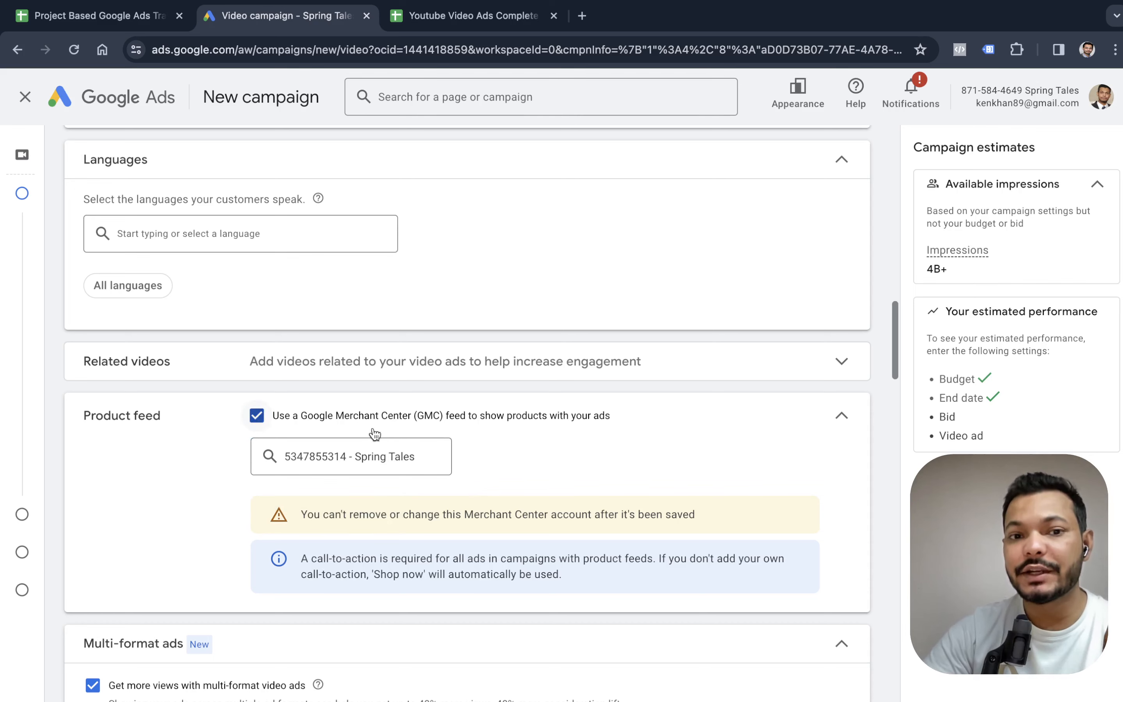
scroll(453, 397, "down", 7)
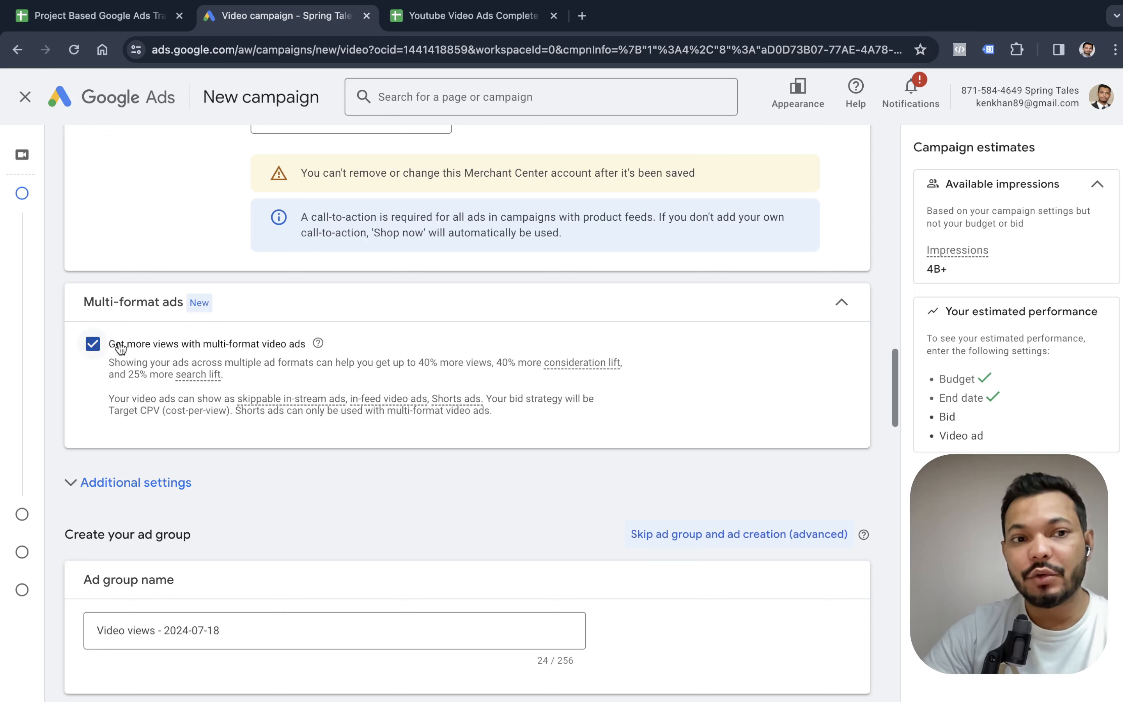
left_click(93, 344)
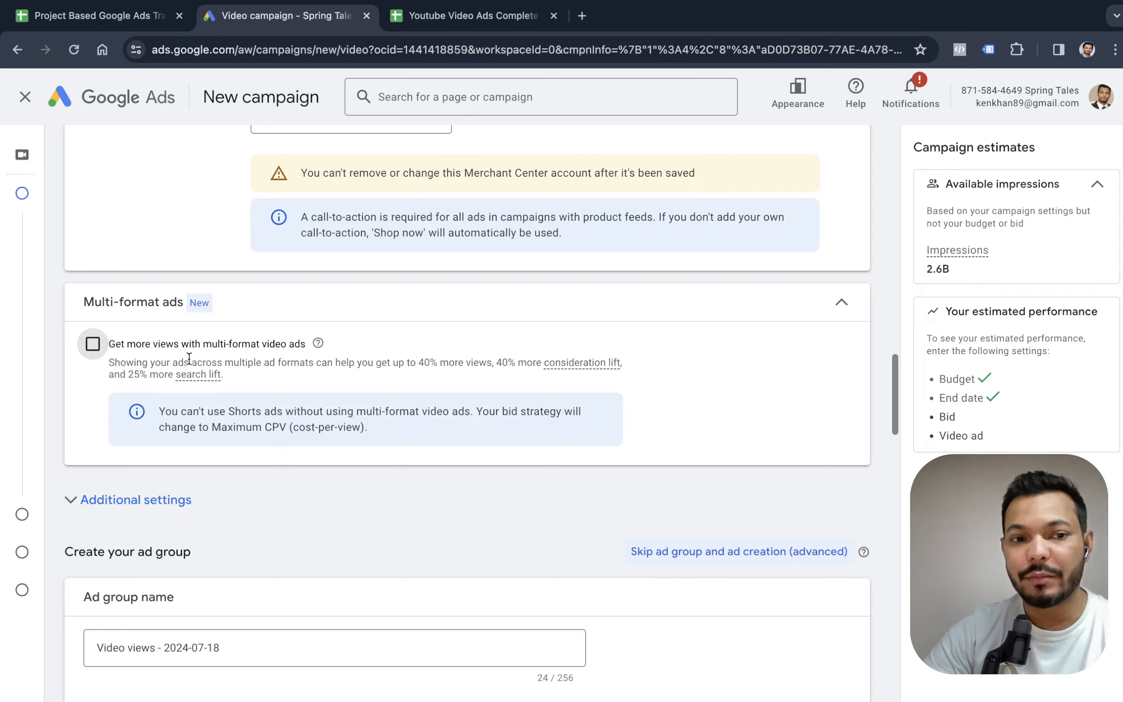
Filter the ad group to specific products chosen by Item ID and select the Brass Earring product.
scroll(189, 358, "down", 5)
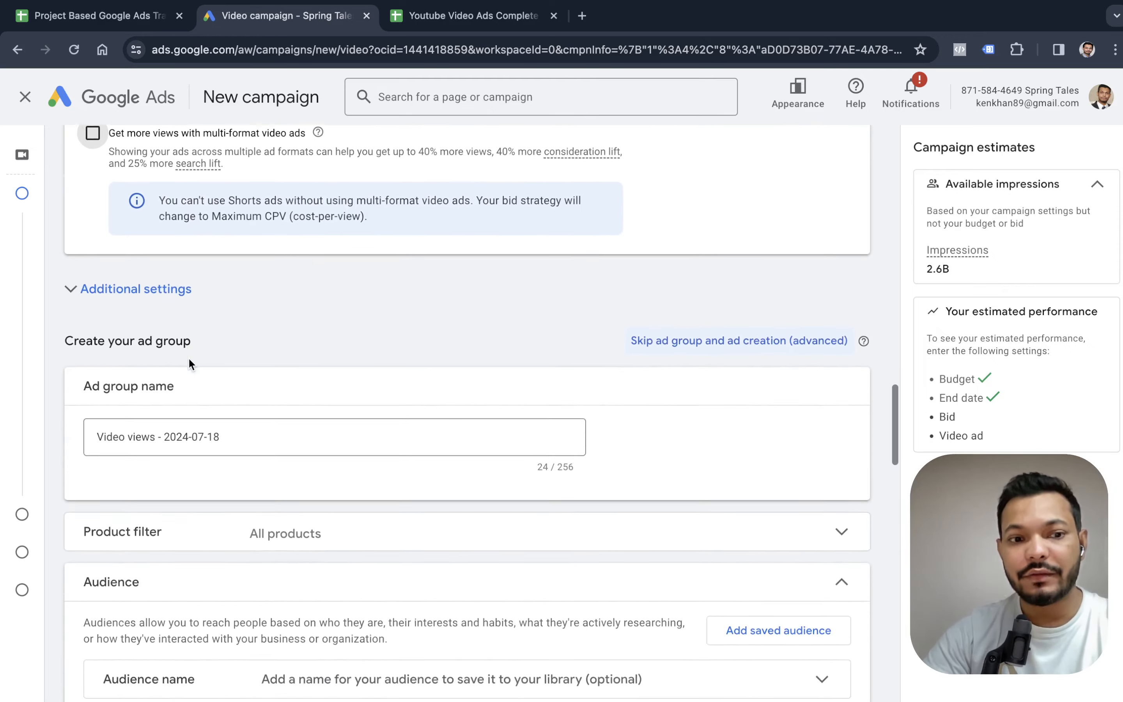
scroll(189, 356, "down", 3)
scroll(188, 357, "up", 4)
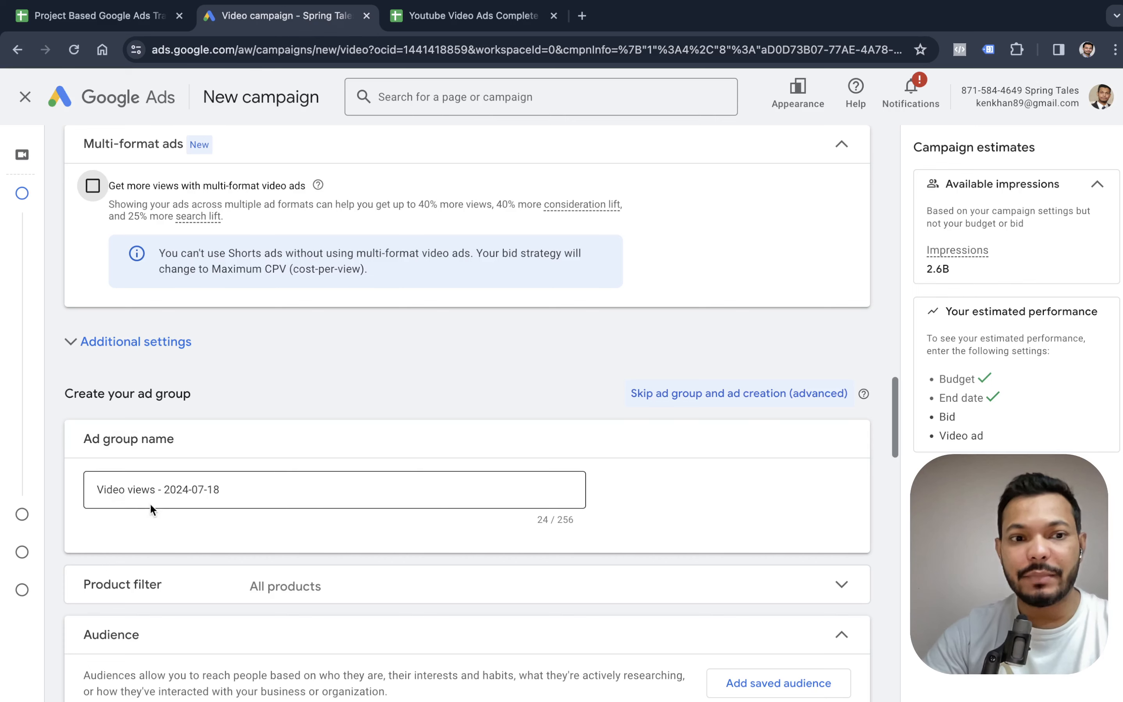
scroll(244, 461, "down", 4)
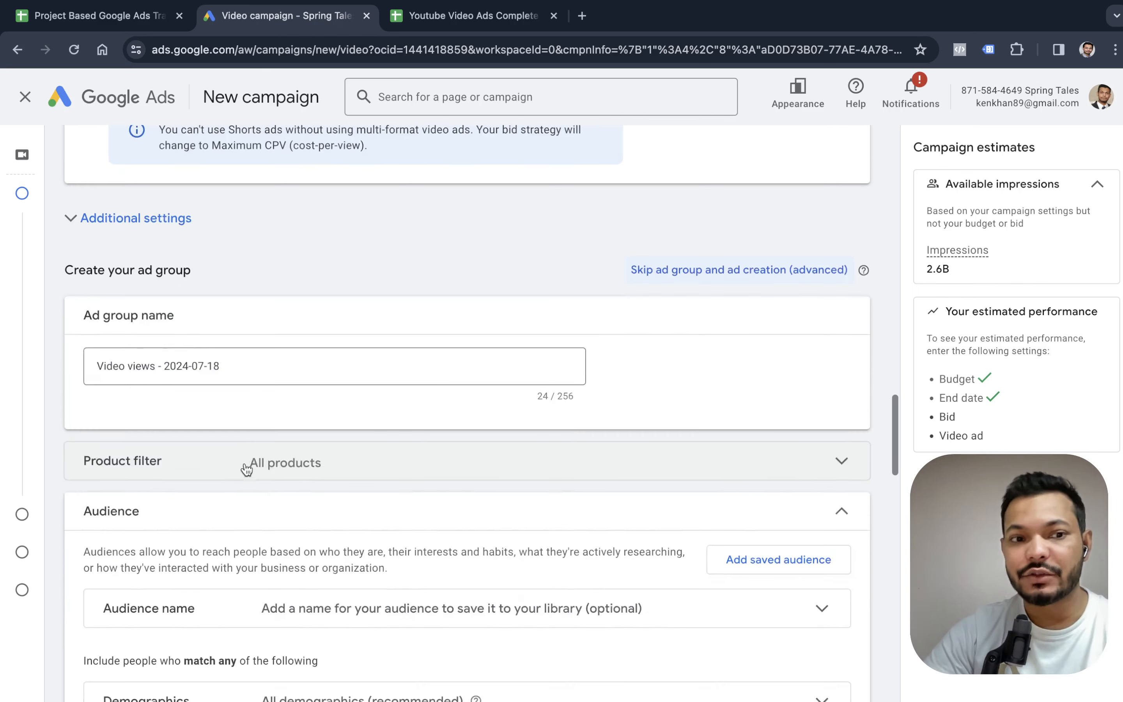
left_click(390, 398)
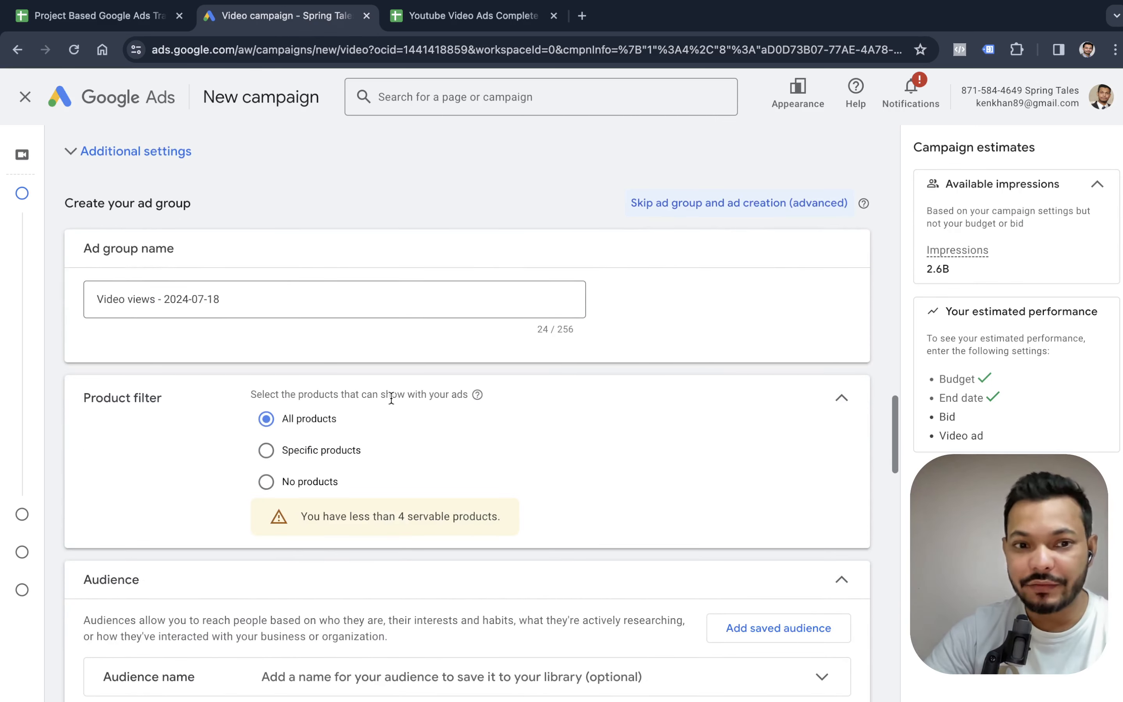
left_click(267, 451)
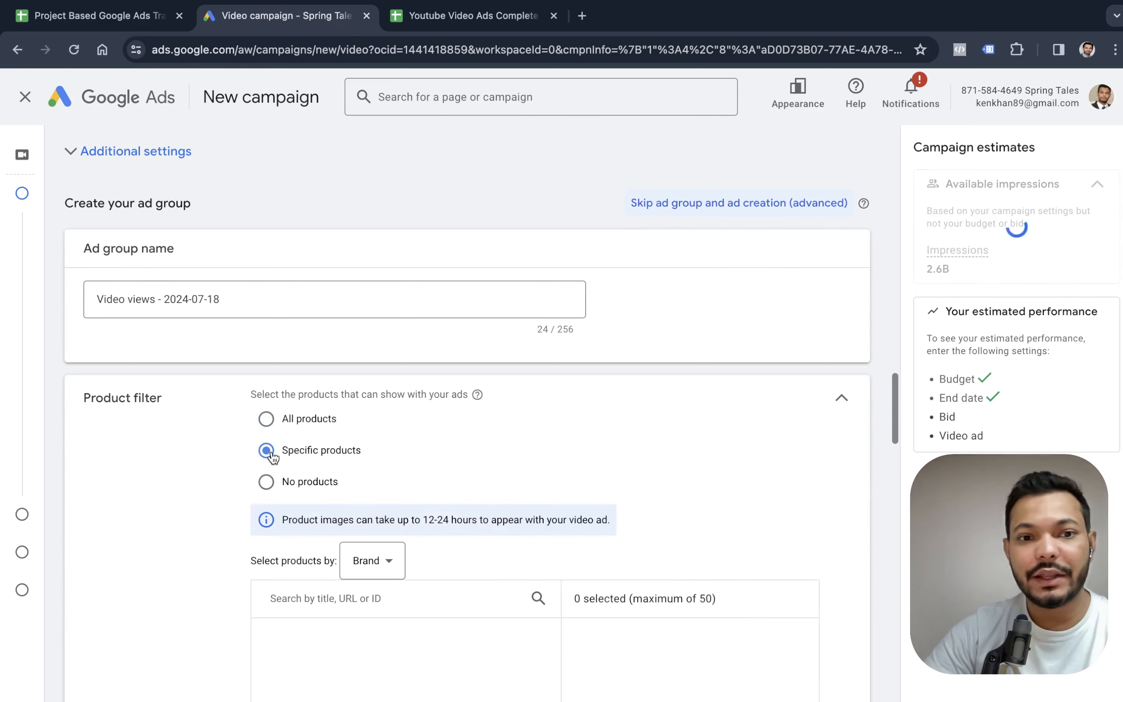
scroll(383, 448, "down", 3)
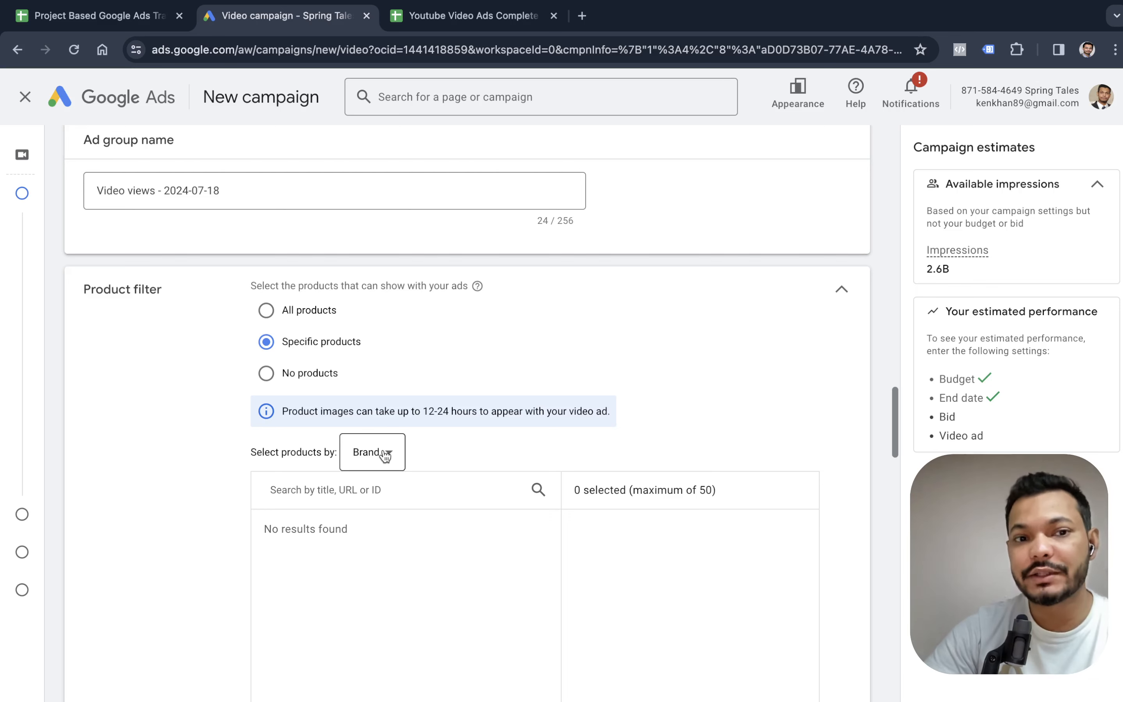
left_click(386, 456)
left_click(384, 496)
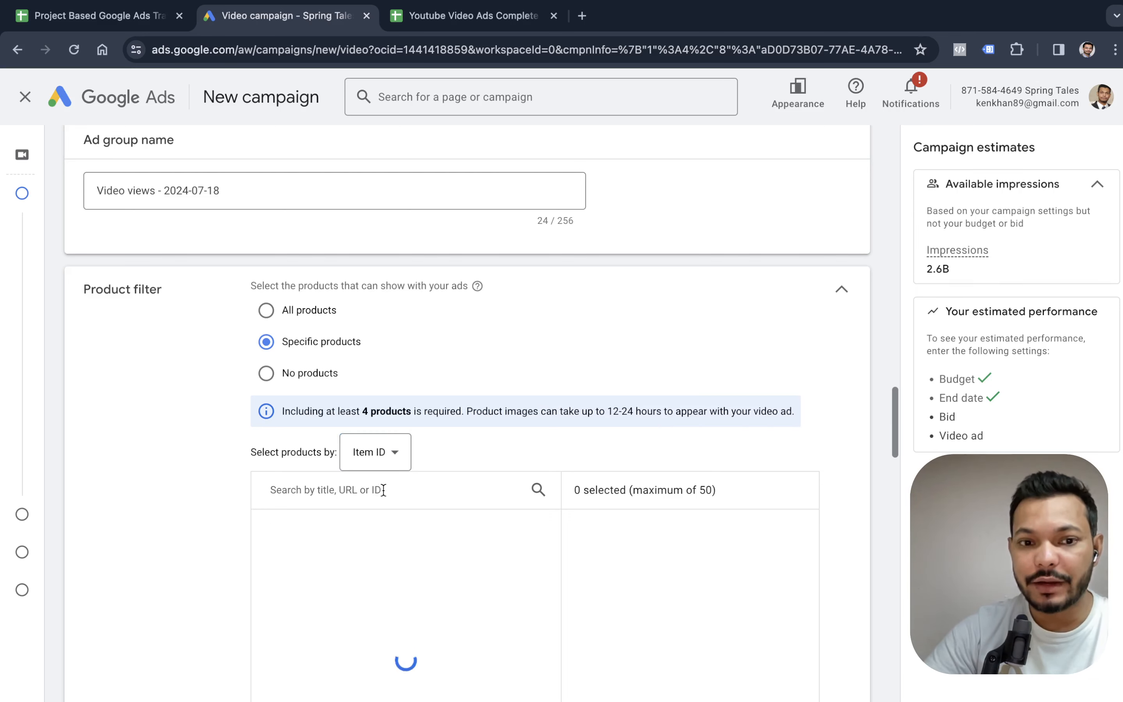
scroll(457, 420, "down", 2)
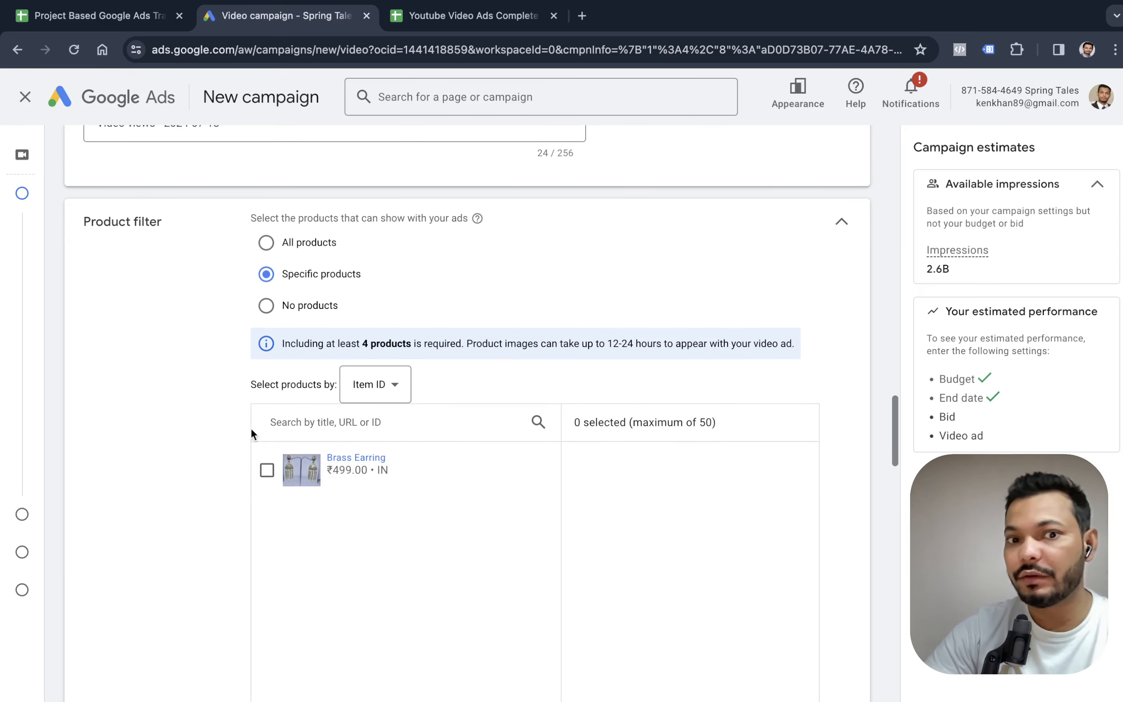
left_click(268, 471)
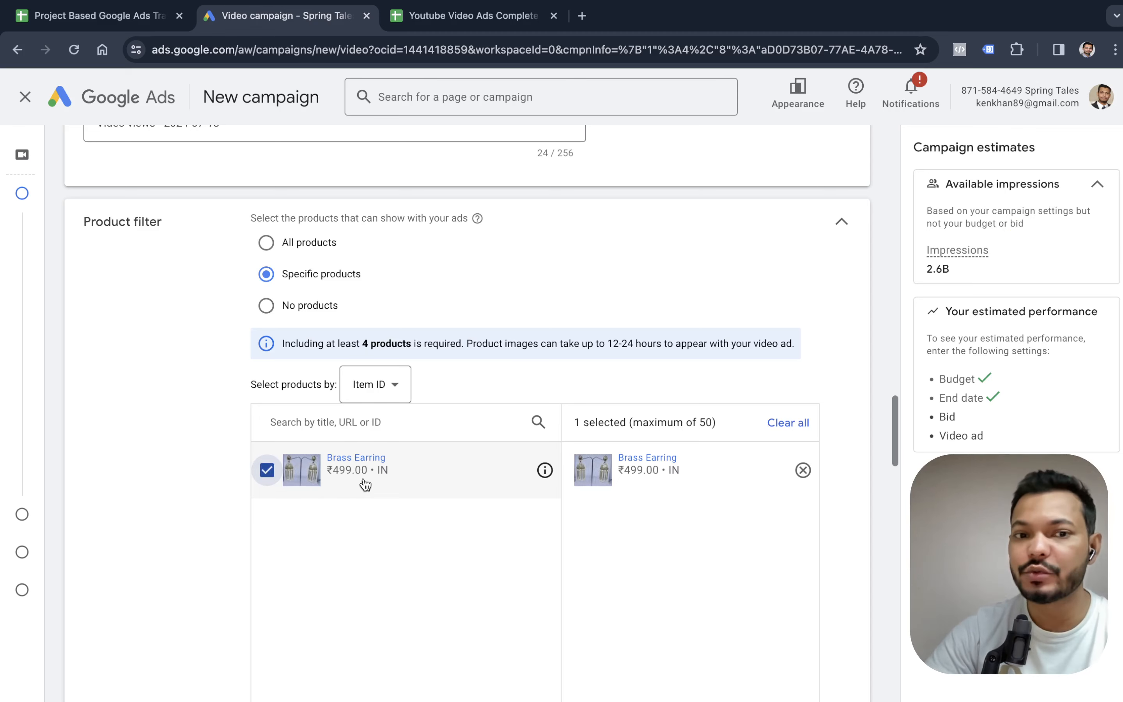
Limit the ad group's audience to the Female gender by excluding Male and Unknown in the demographics.
scroll(188, 443, "down", 6)
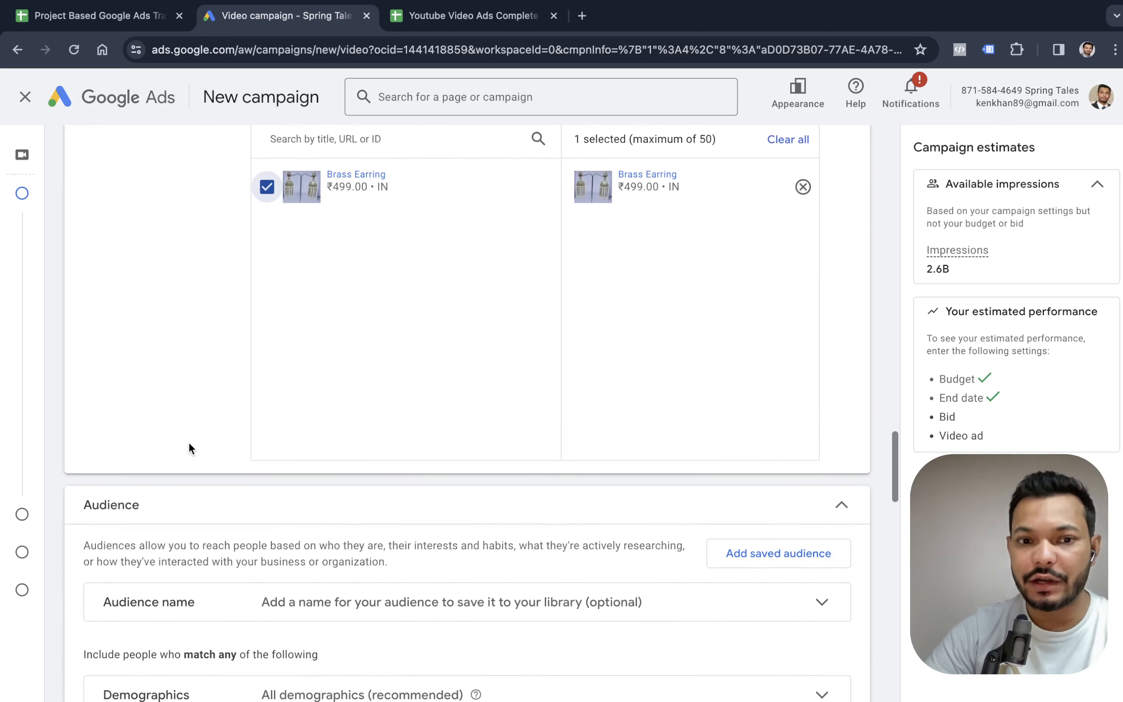
scroll(189, 443, "down", 3)
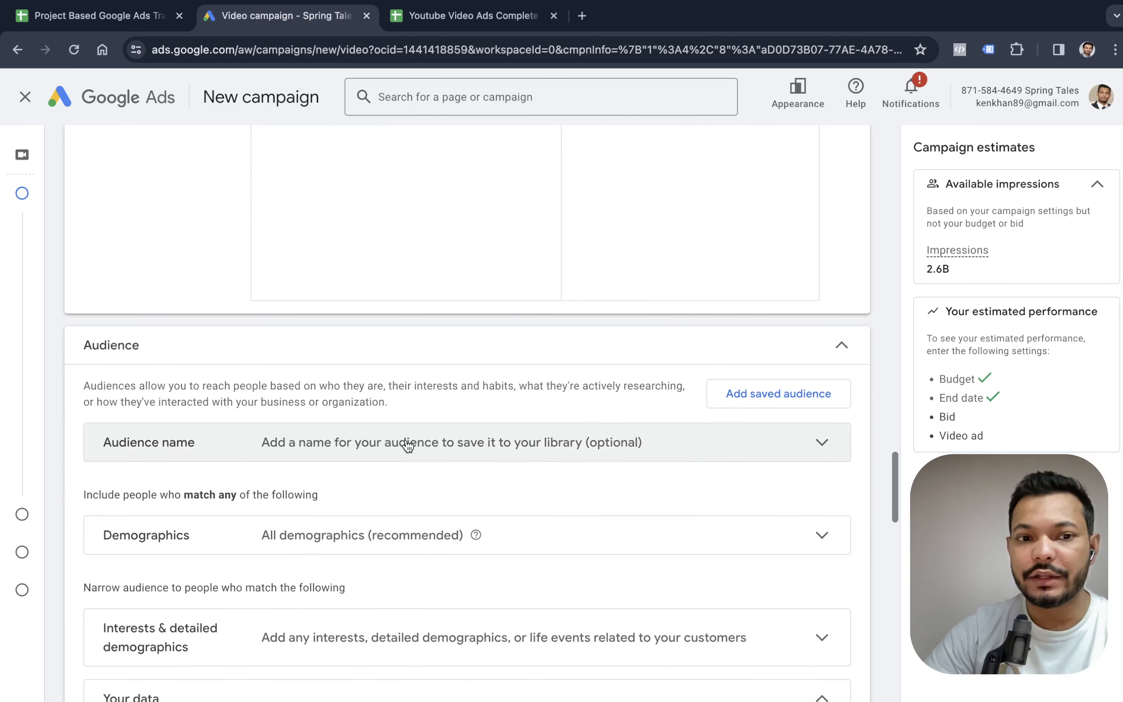
scroll(407, 445, "down", 2)
left_click(411, 459)
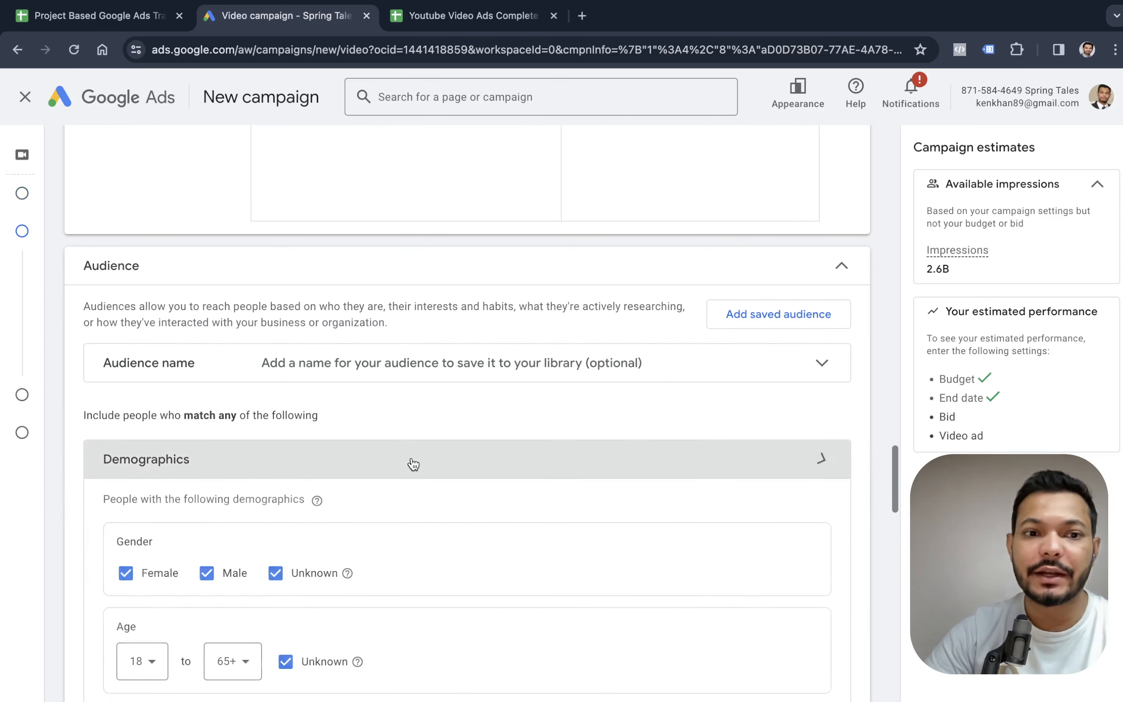
left_click(206, 582)
left_click(276, 582)
Set the audience's age range to 18 to 34 and exclude people of unknown age.
scroll(274, 575, "down", 3)
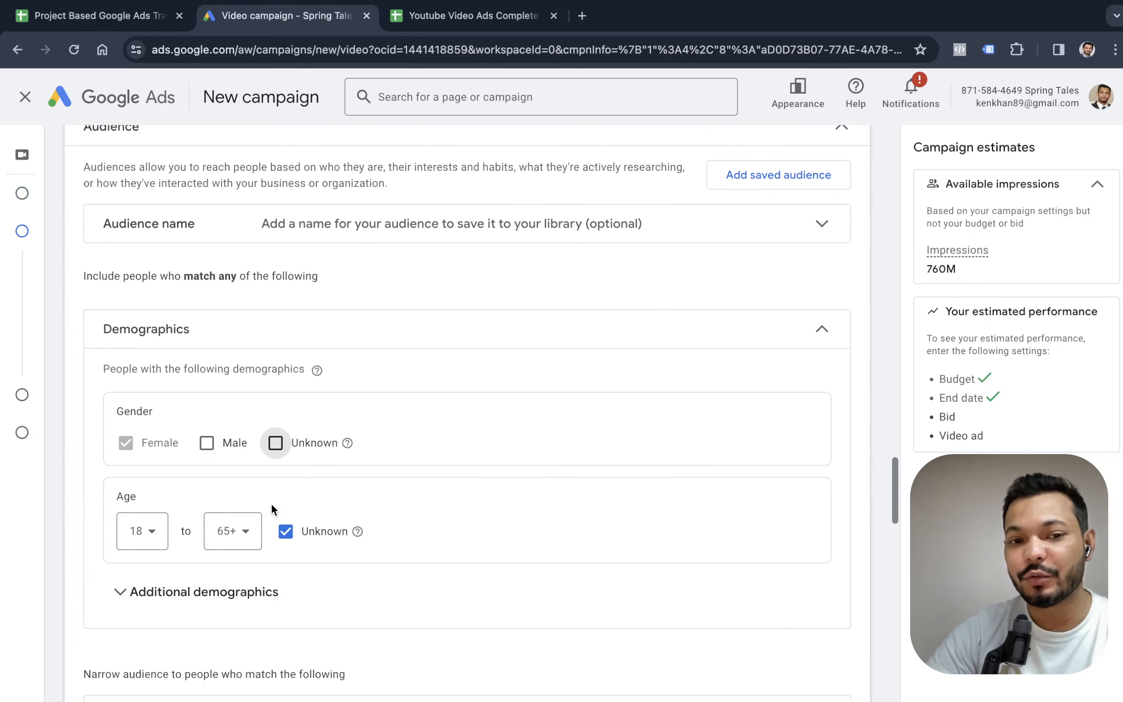
left_click(283, 531)
left_click(228, 534)
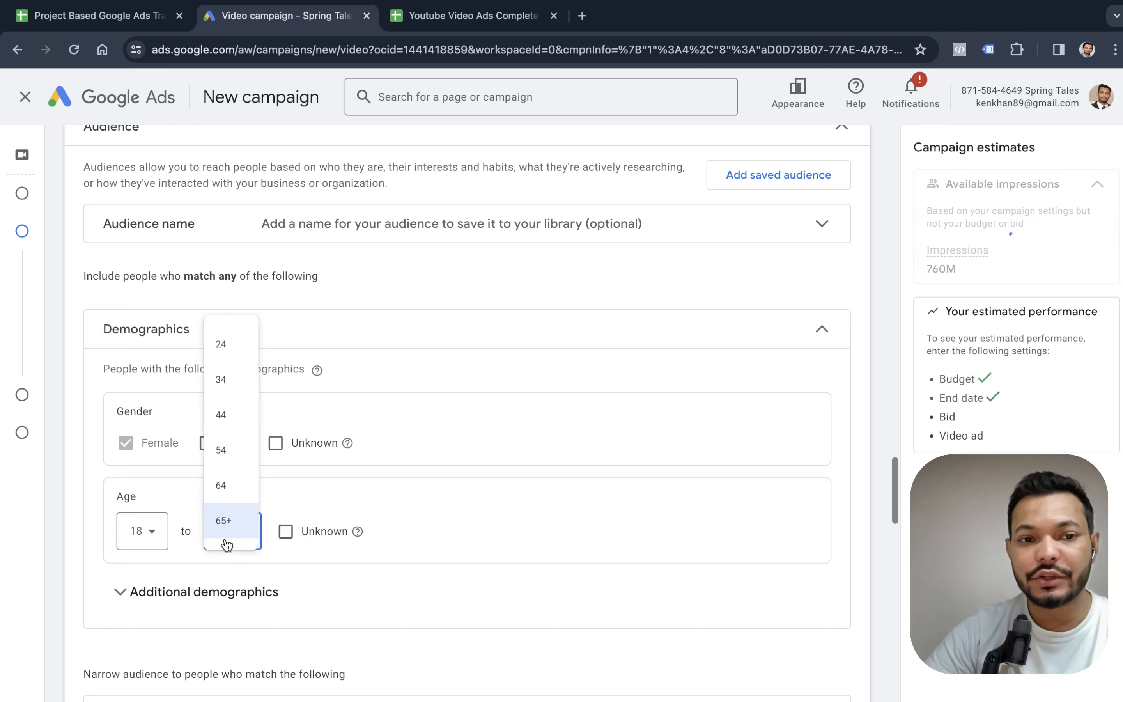
left_click(232, 371)
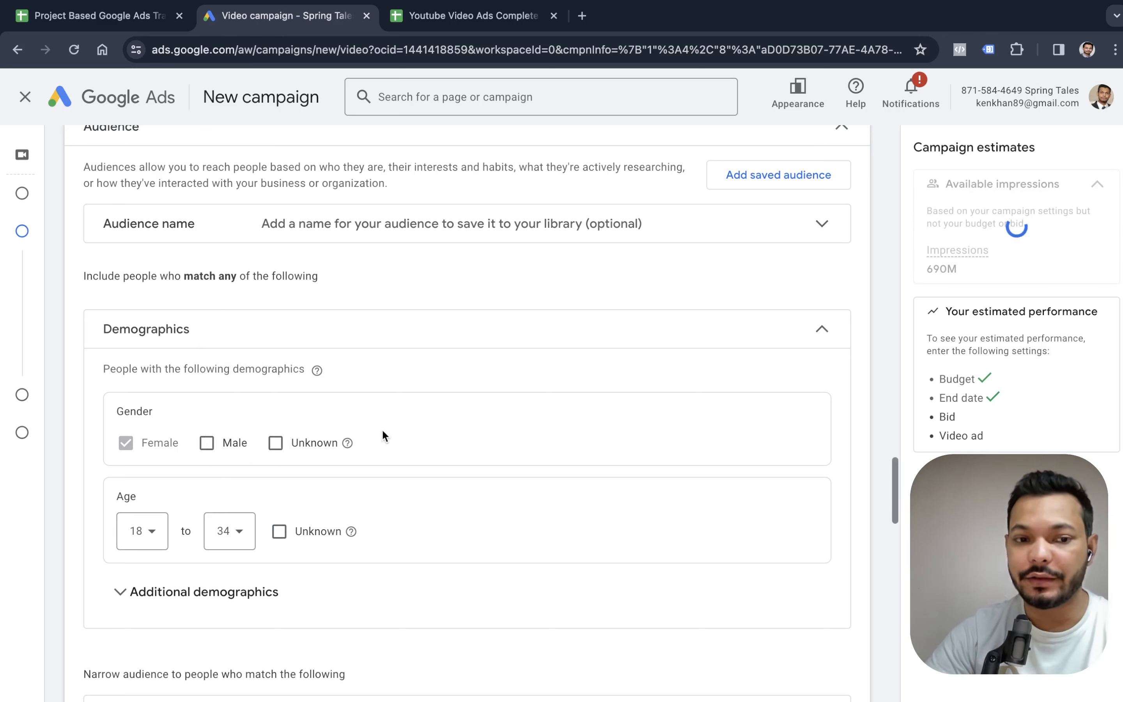
Narrow the audience with the suggested Fine Jewelry in-market segment under interests and detailed demographics.
scroll(395, 438, "down", 6)
left_click(389, 362)
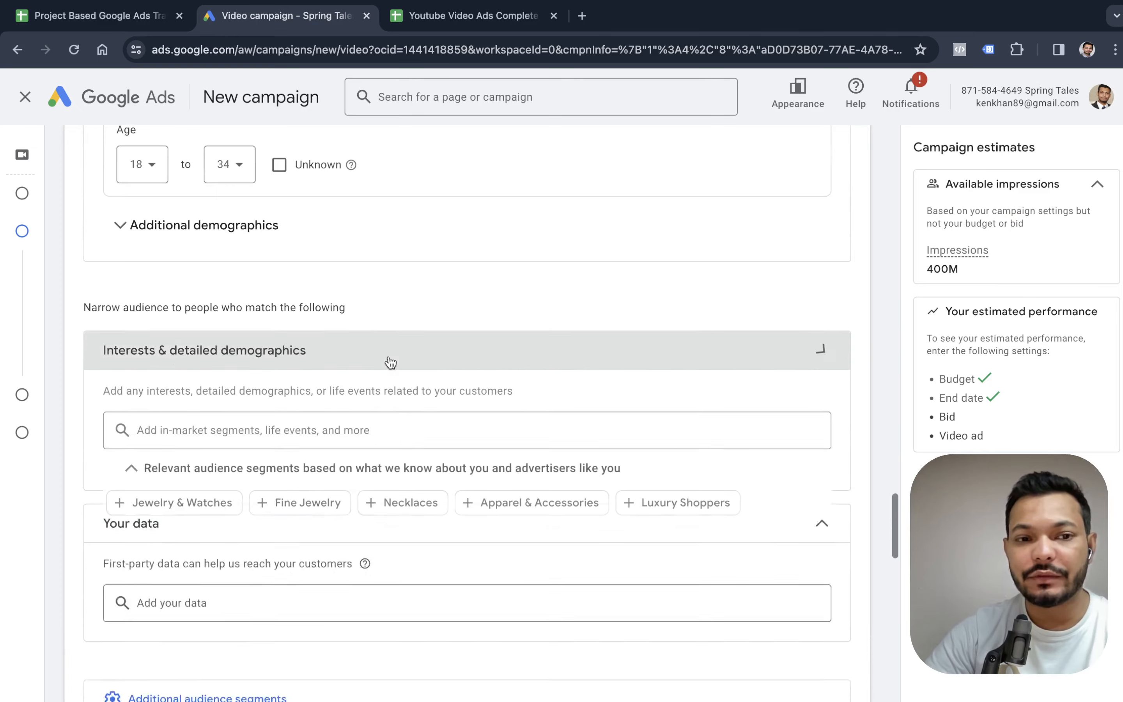
left_click(303, 514)
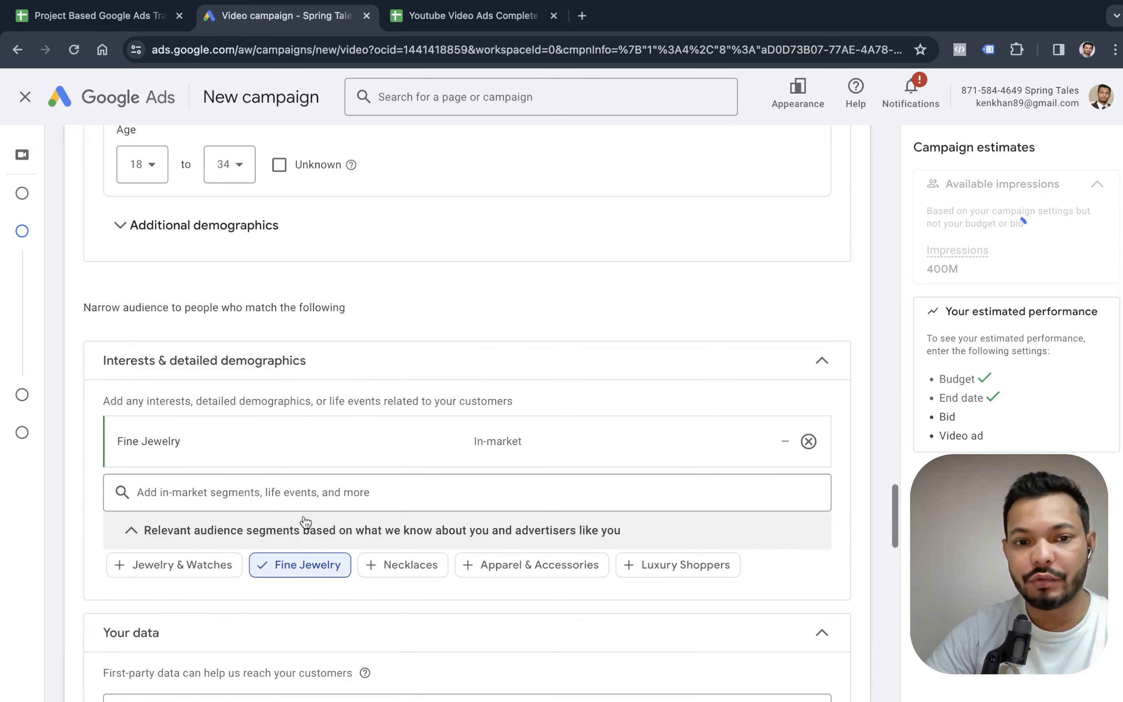
scroll(500, 366, "down", 10)
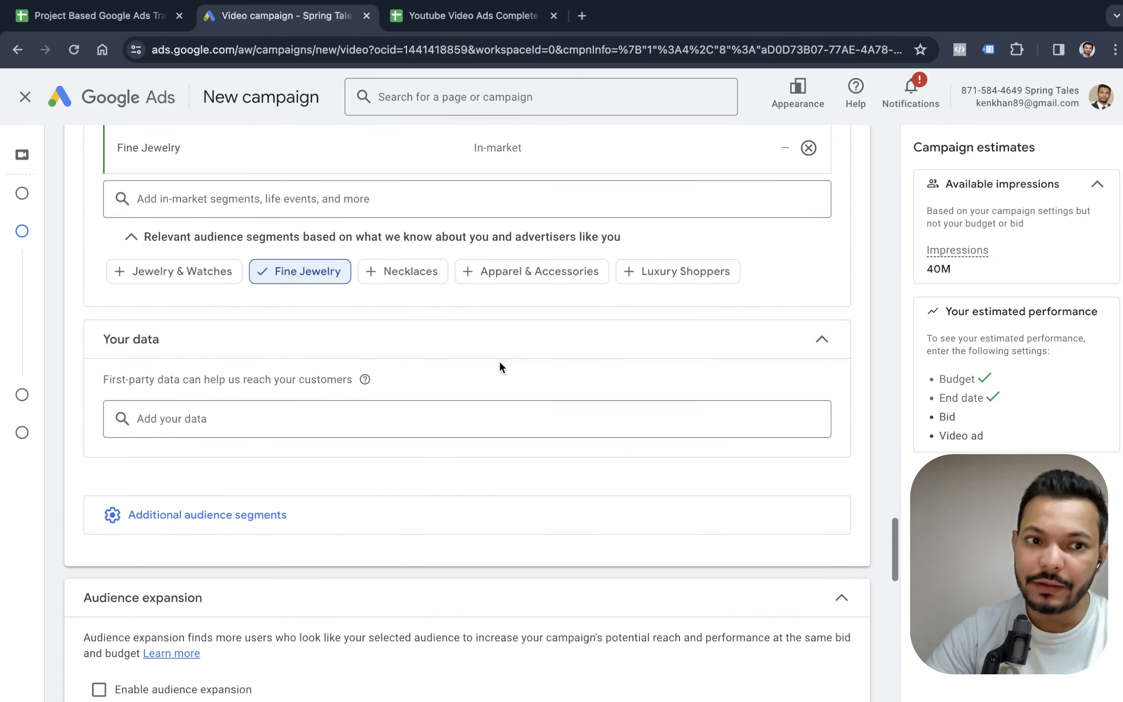
scroll(500, 367, "down", 4)
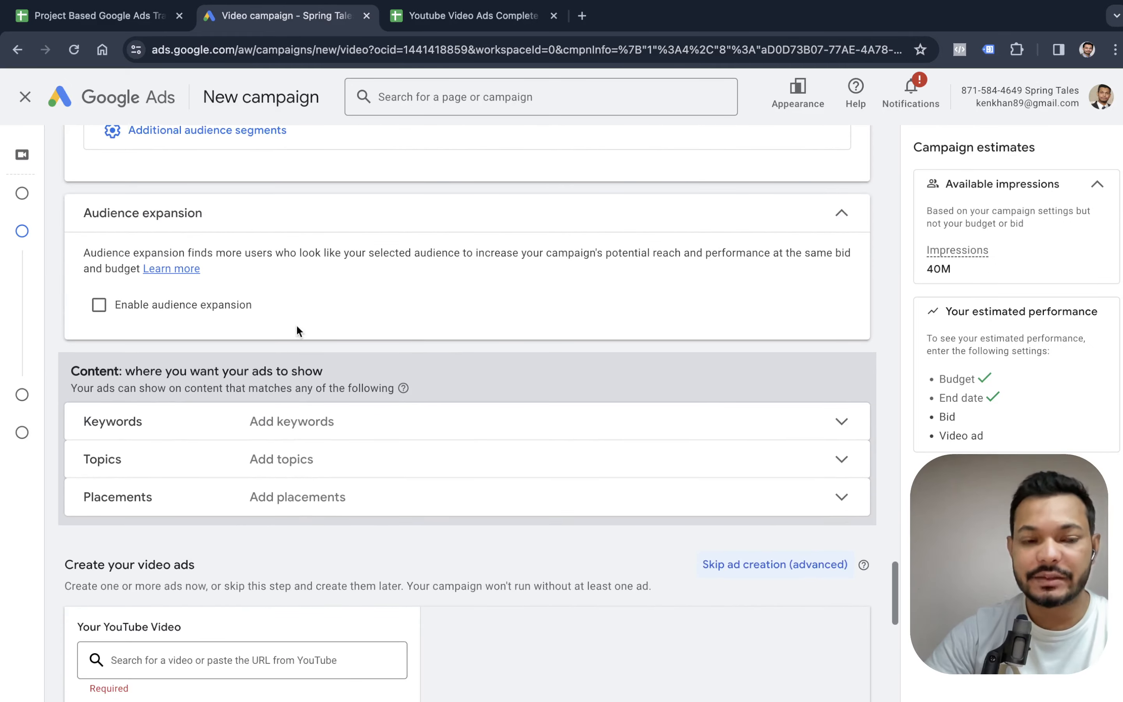
scroll(289, 331, "down", 2)
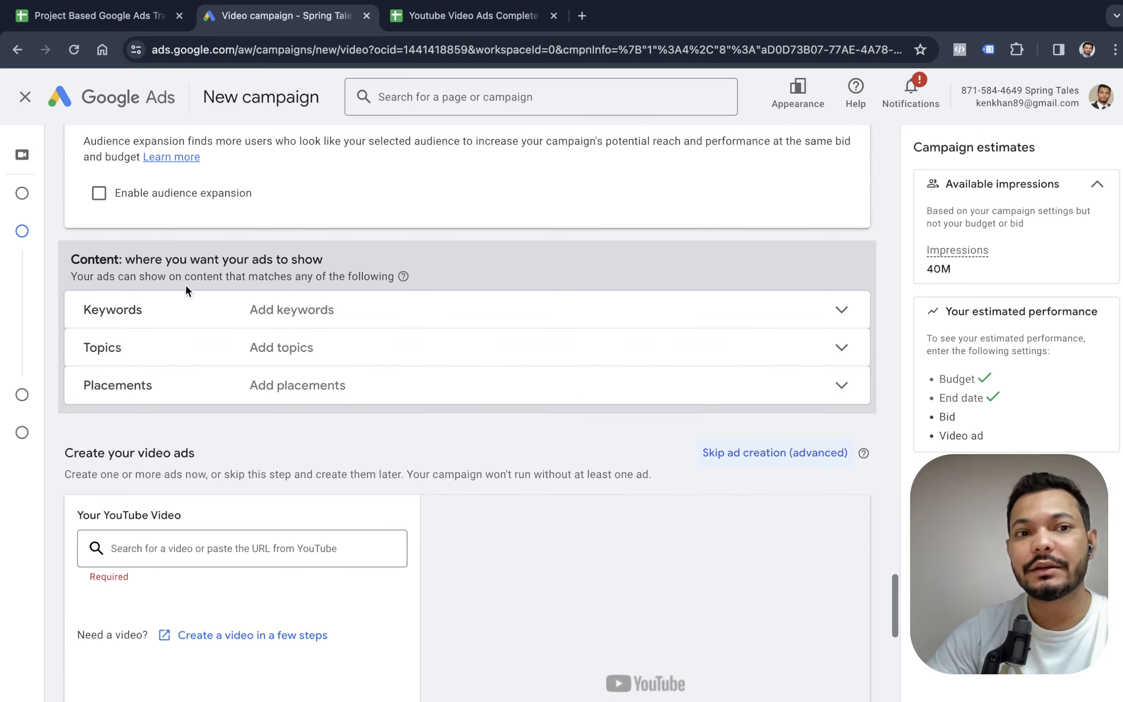
scroll(317, 402, "down", 3)
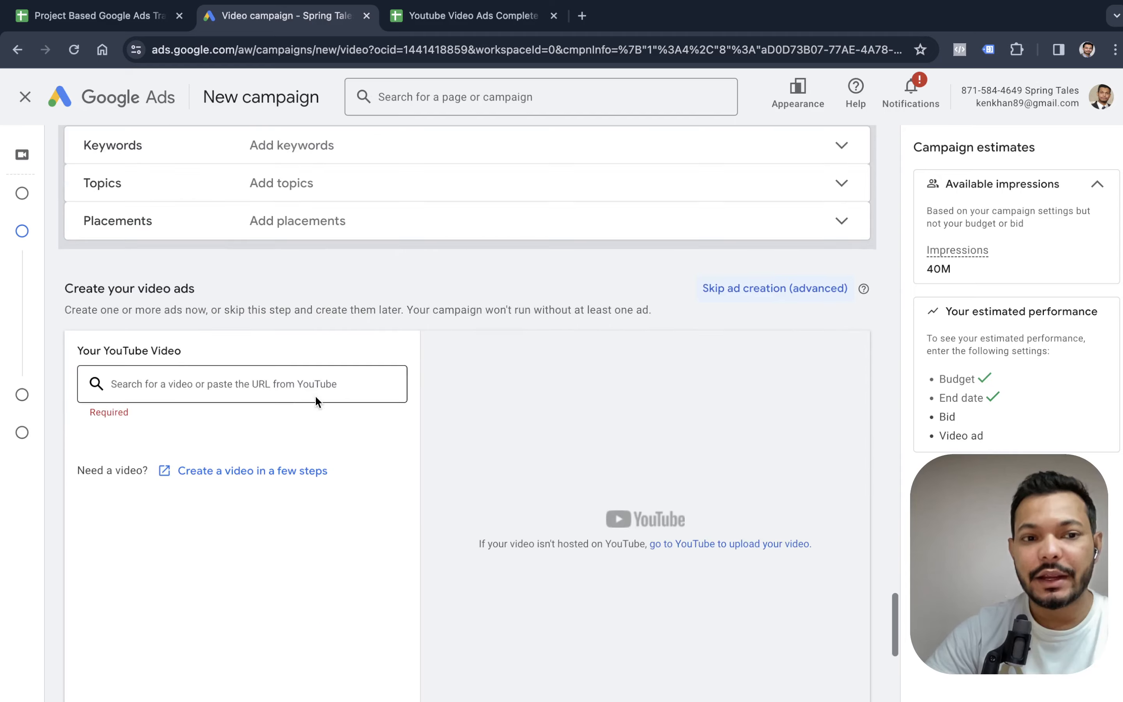
left_click(241, 388)
type("https://youtu.be/qdsdy36JKoA")
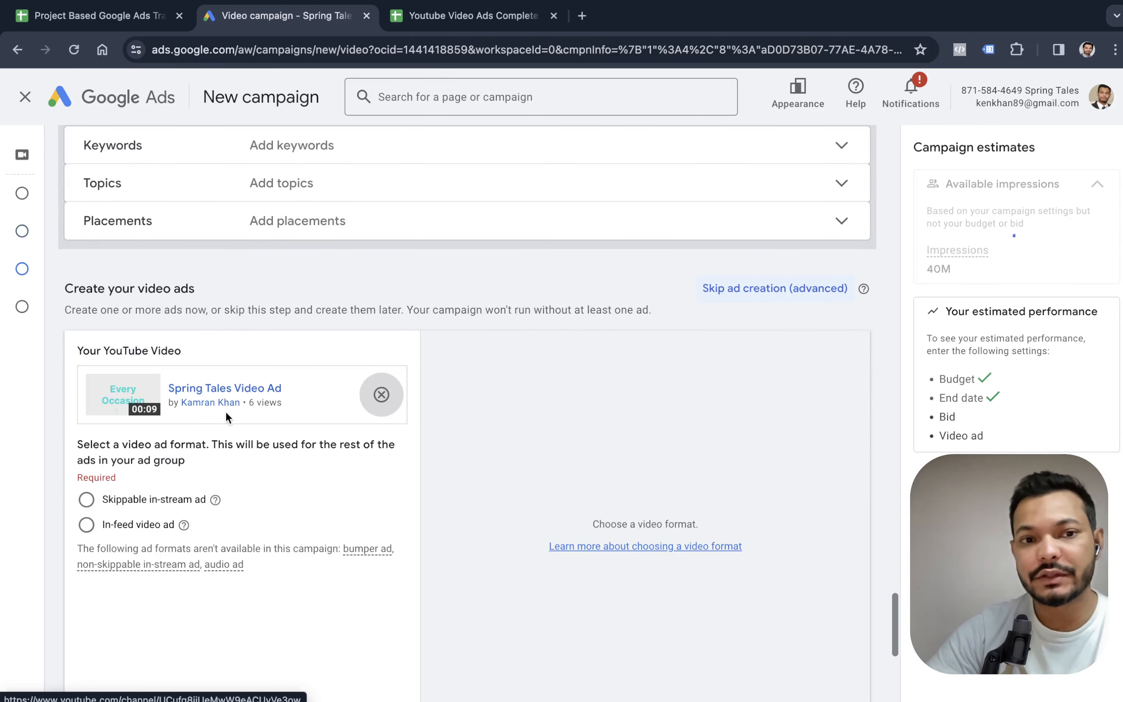
left_click(374, 394)
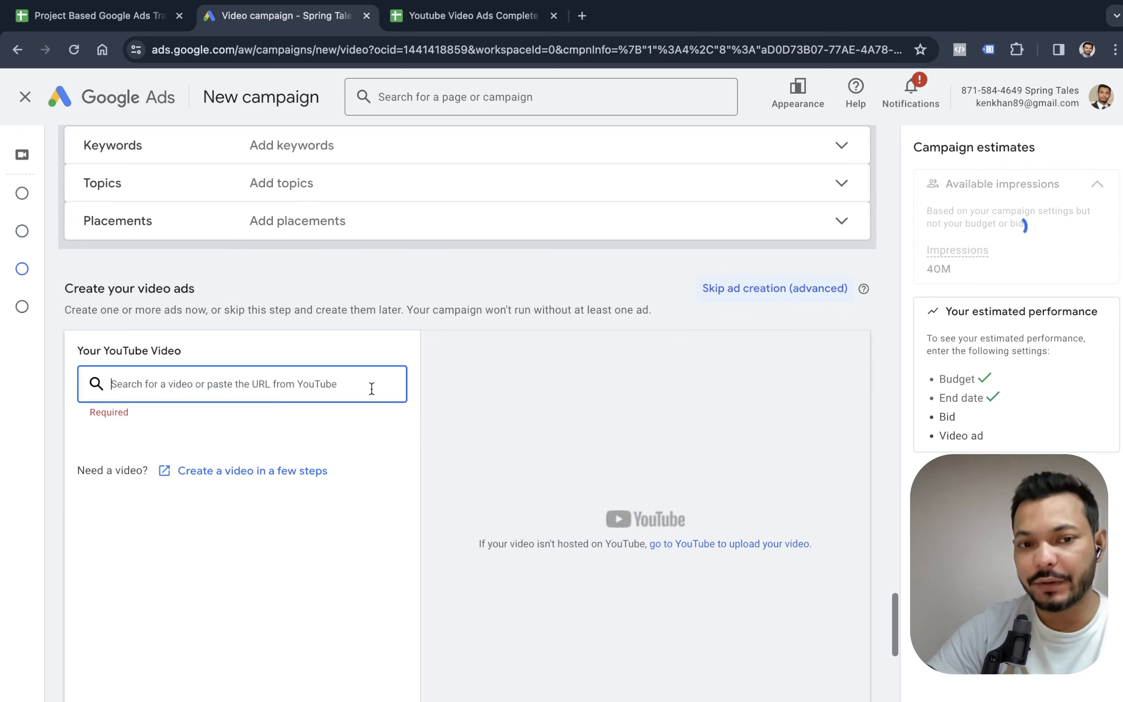
key("super+v")
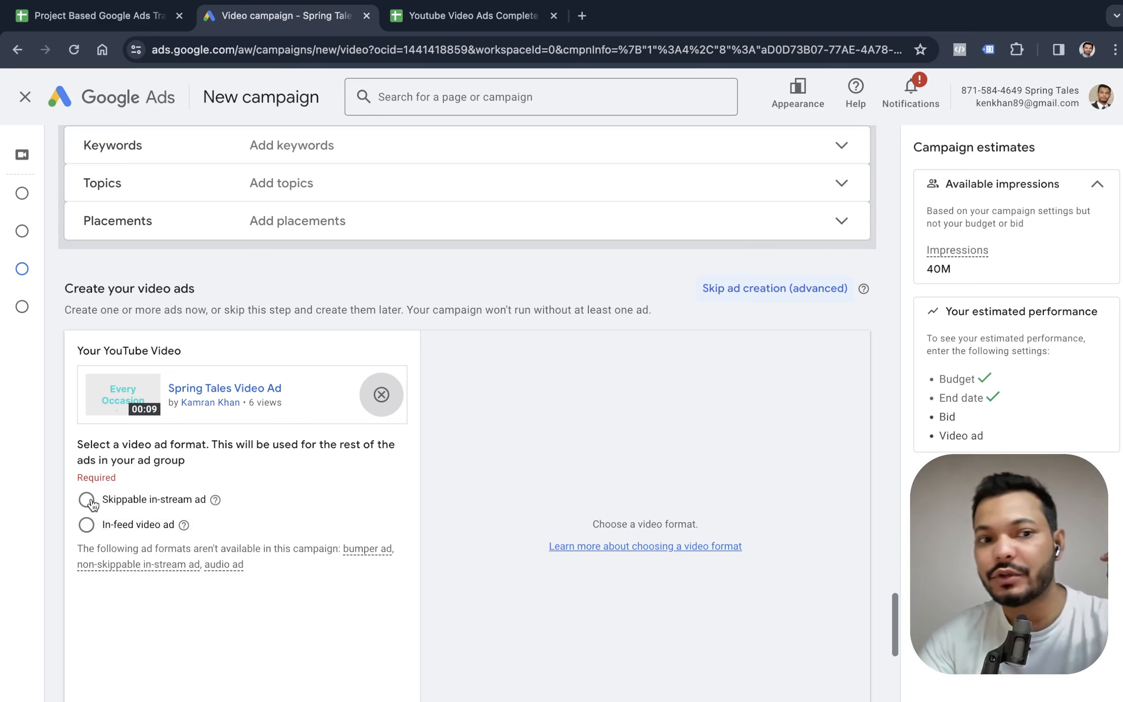
left_click(87, 500)
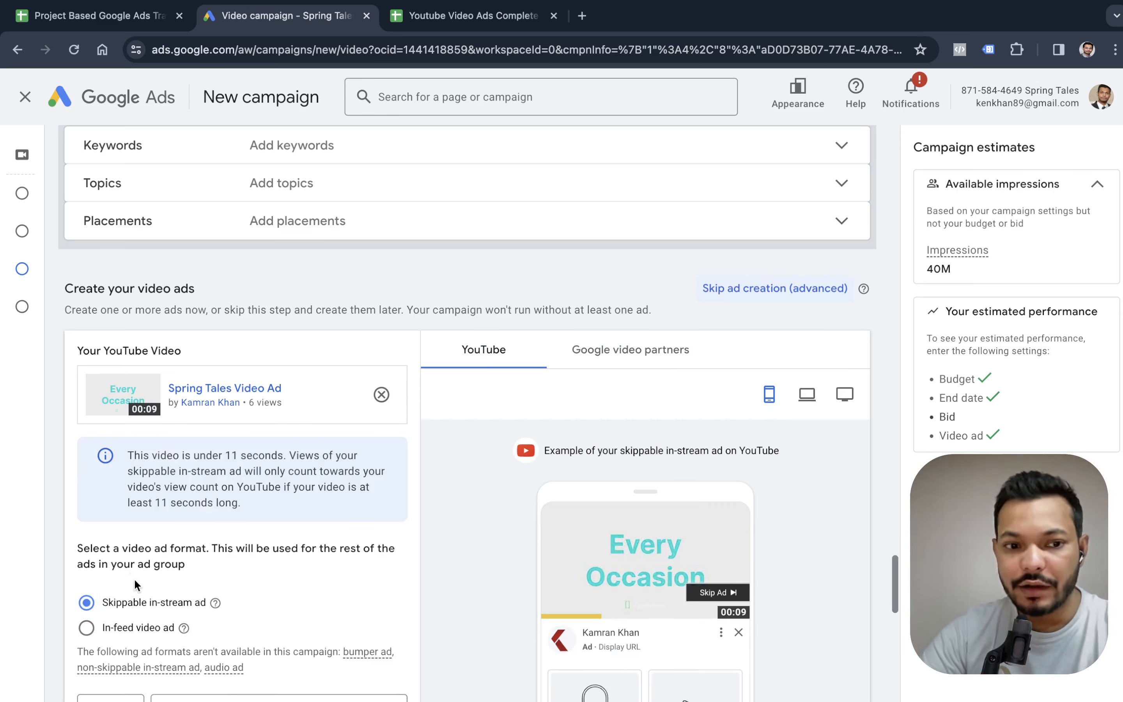
scroll(364, 505, "down", 2)
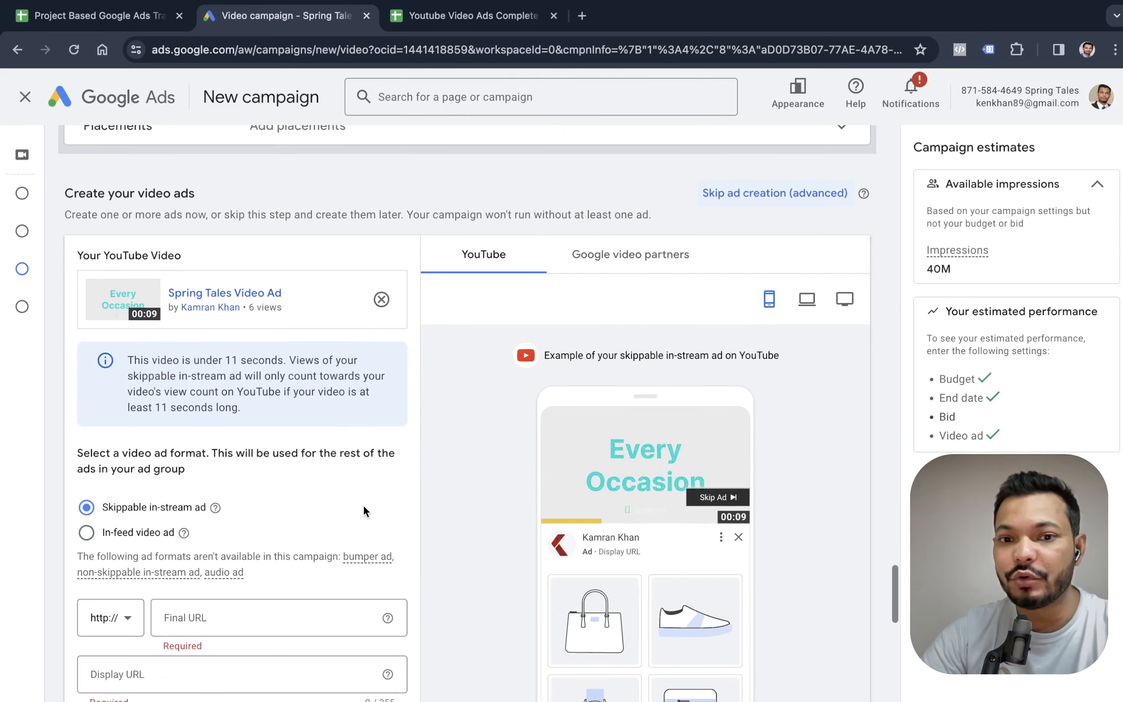
mouse_move(518, 699)
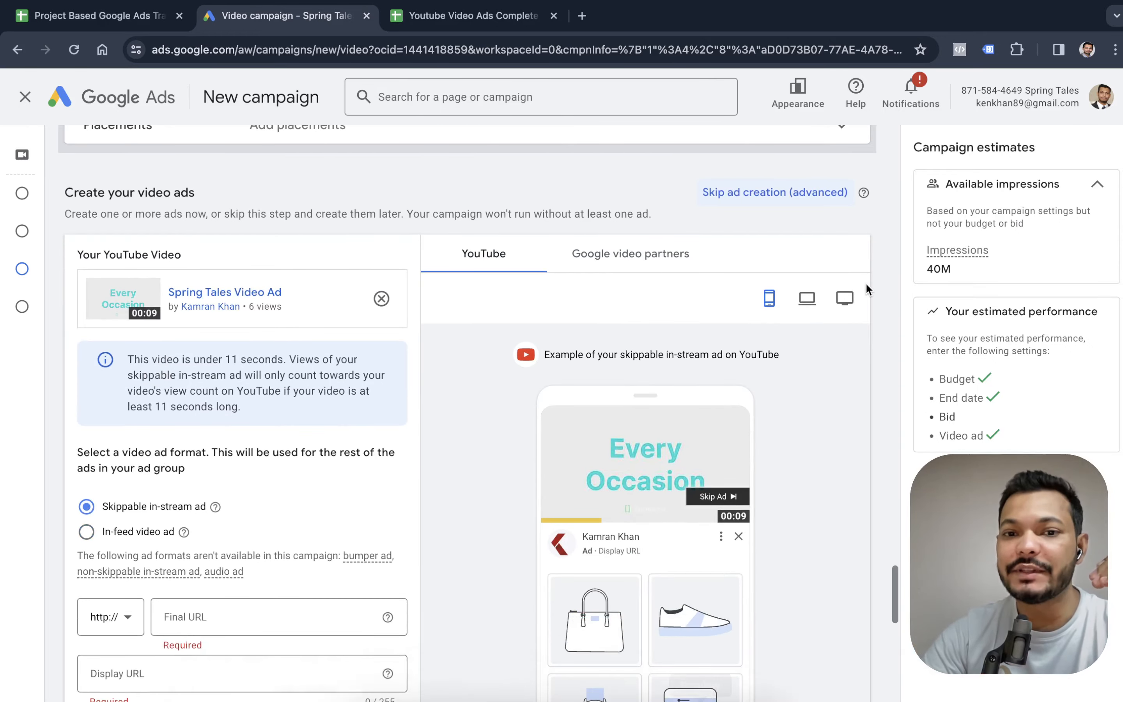
scroll(866, 283, "down", 3)
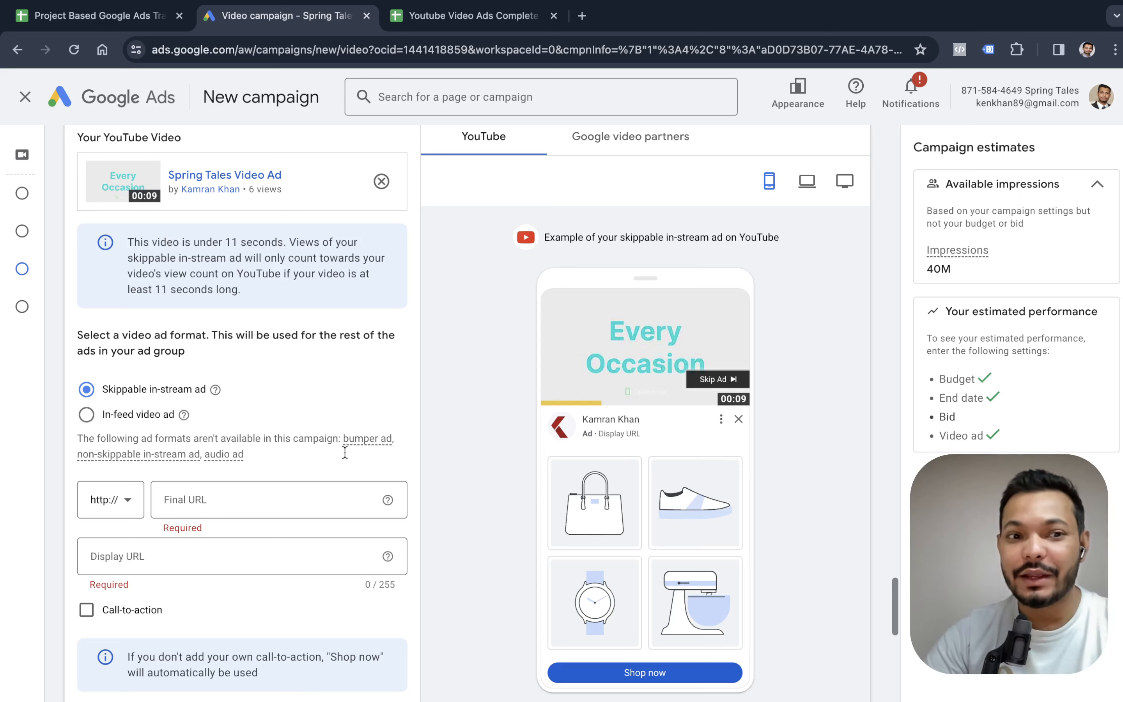
left_click(254, 504)
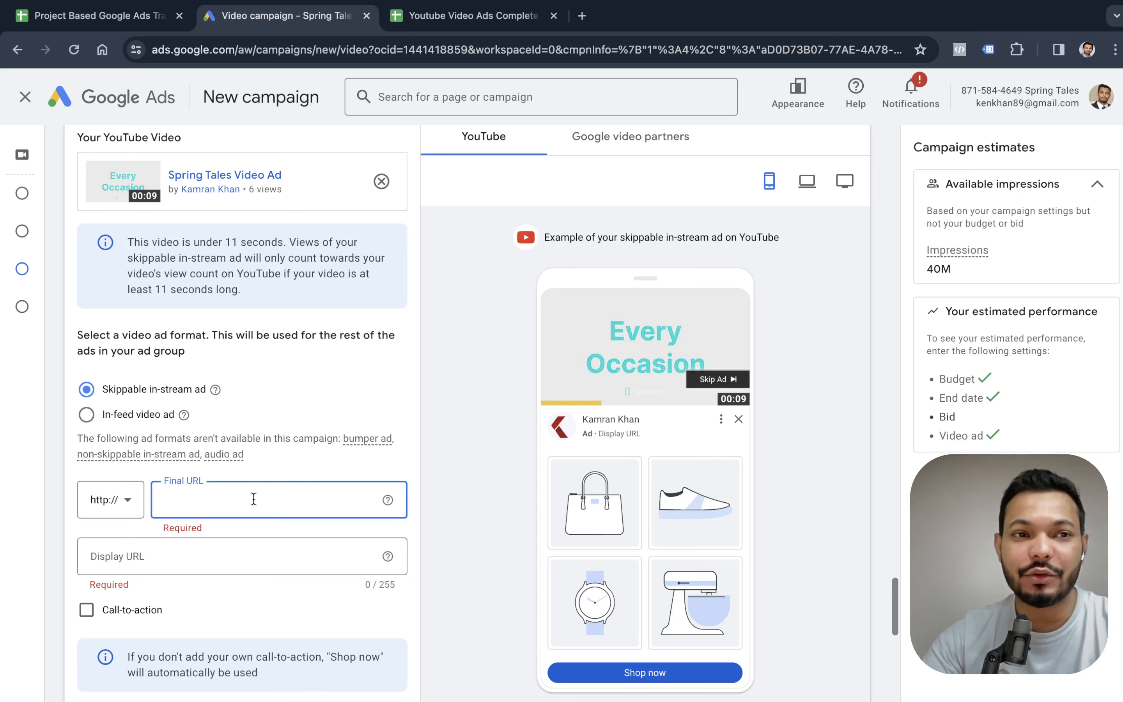
left_click(62, 10)
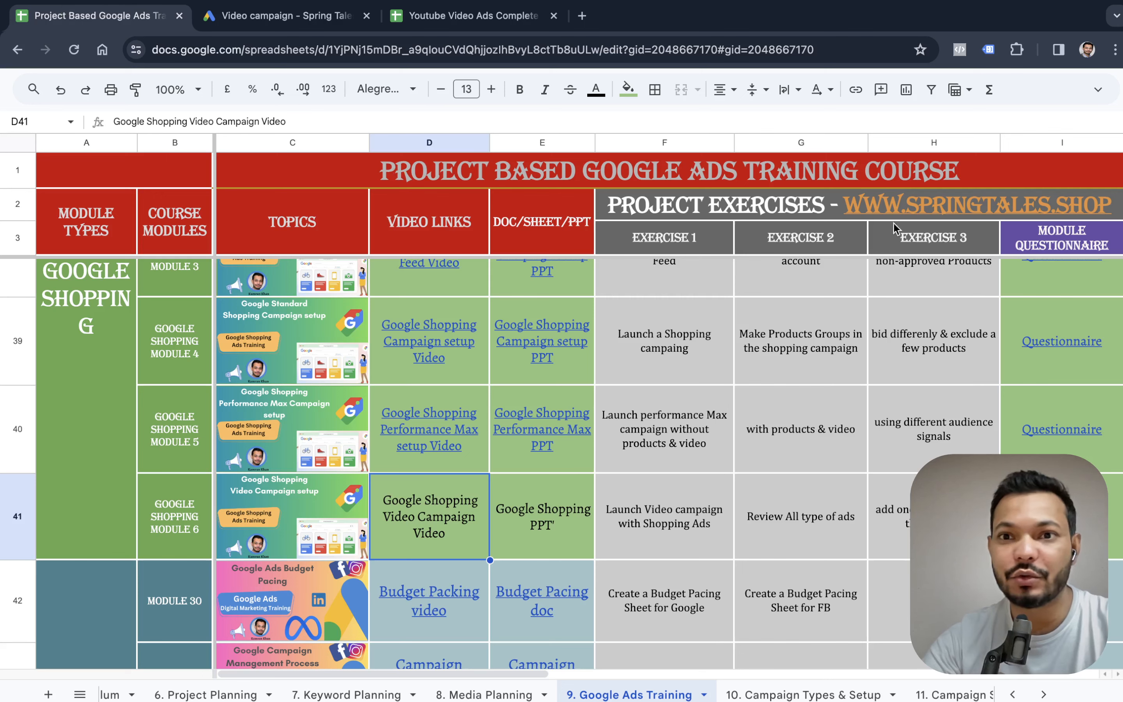
left_click(898, 208)
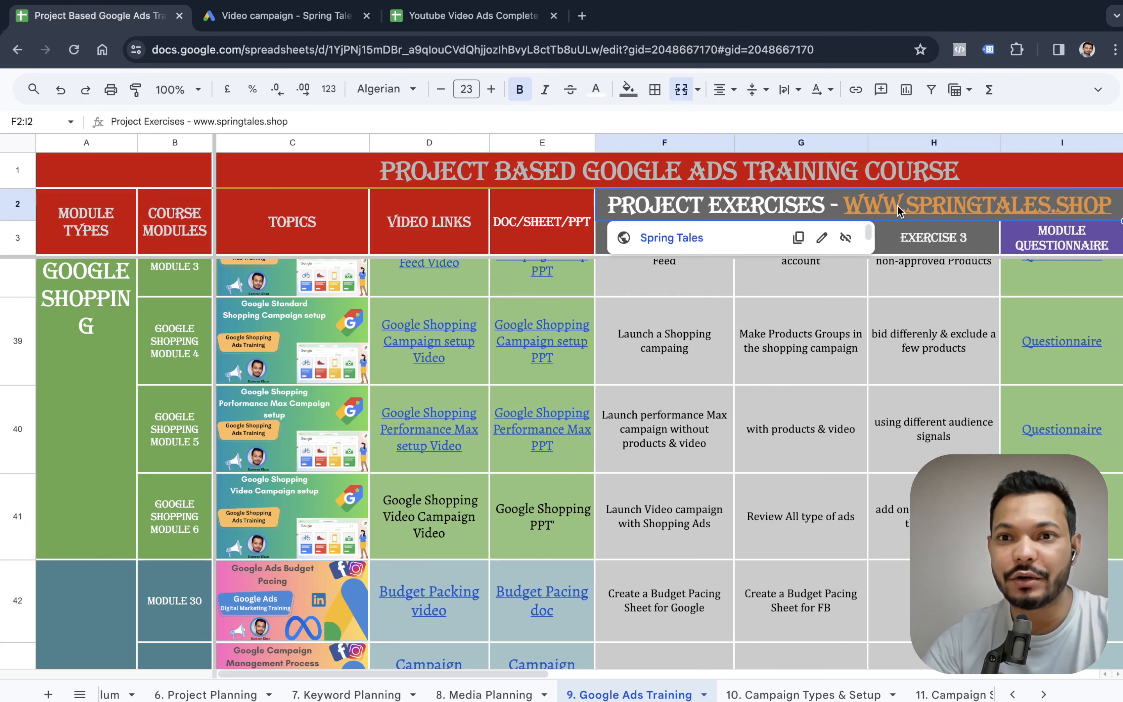
left_click(798, 237)
left_click(283, 15)
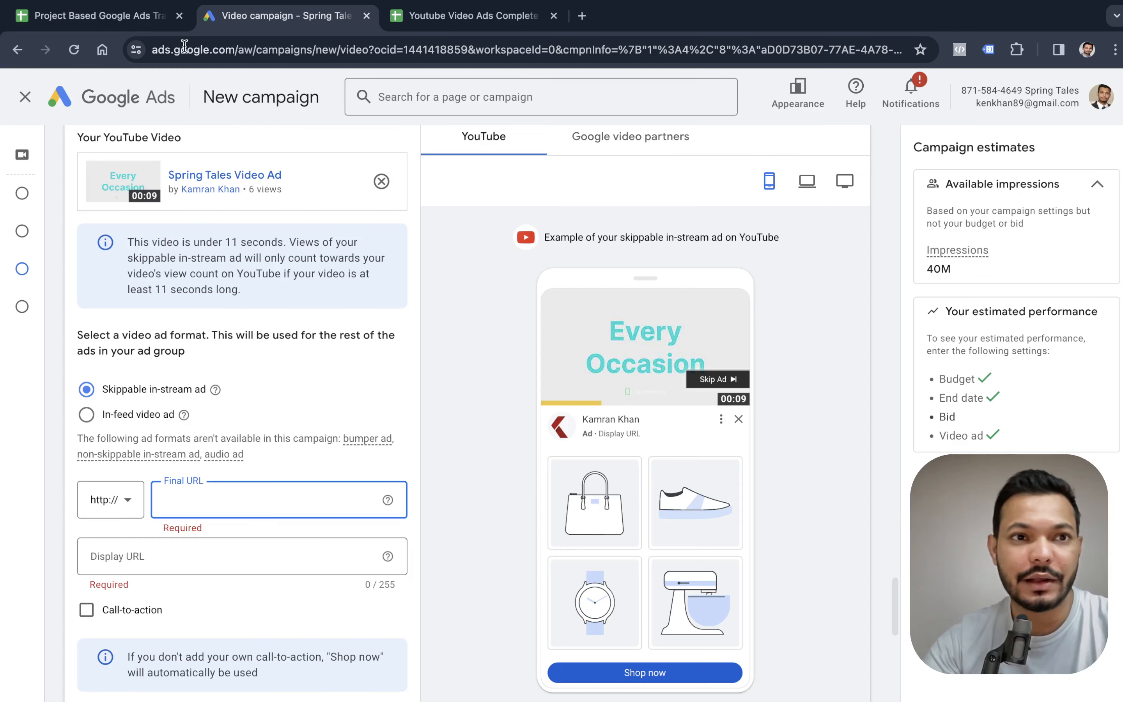
left_click(116, 14)
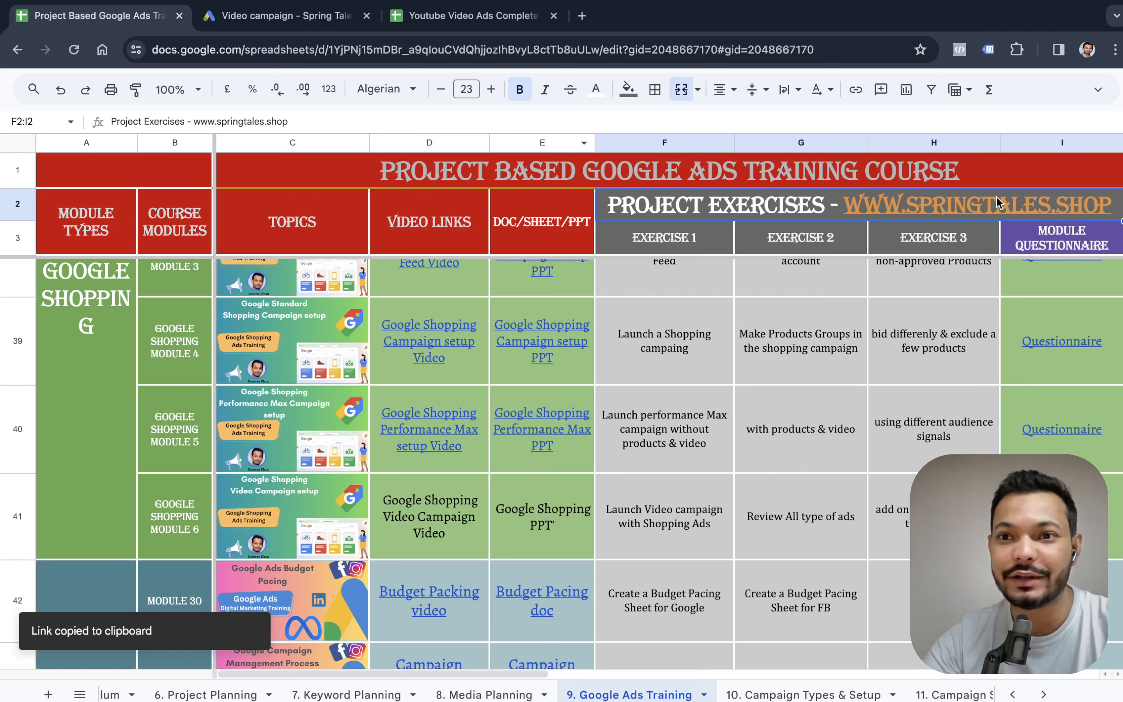
left_click(315, 17)
key("ctrl+v")
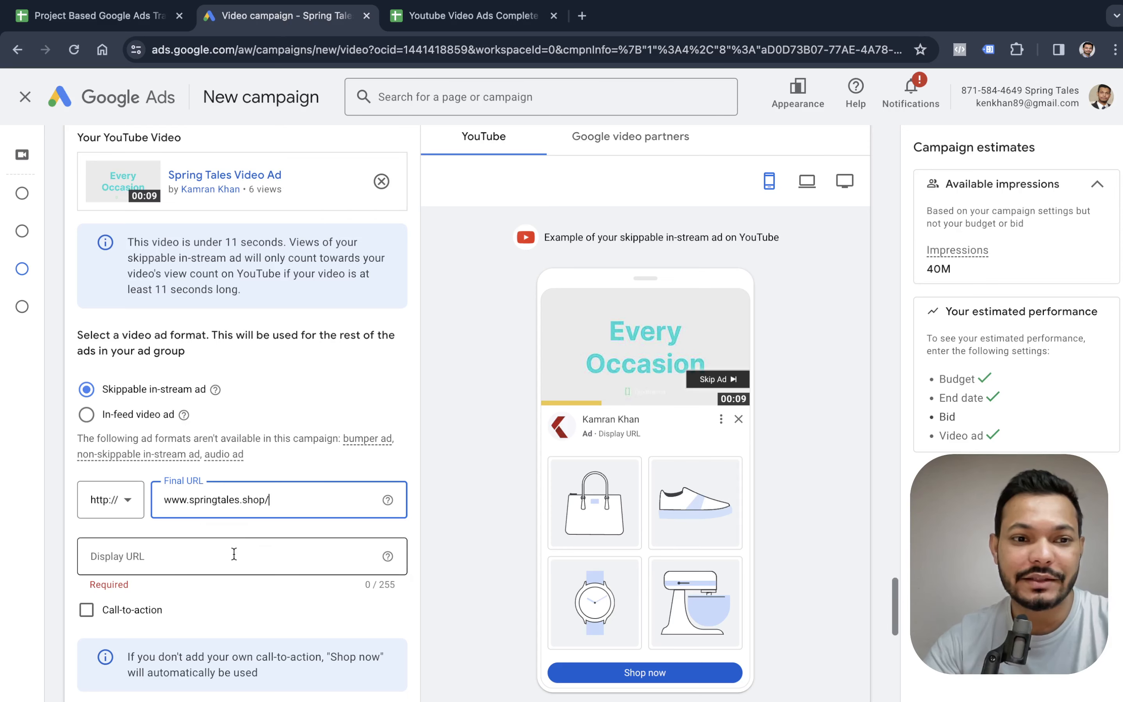
left_click(232, 554)
key("ctrl+v")
left_click(496, 561)
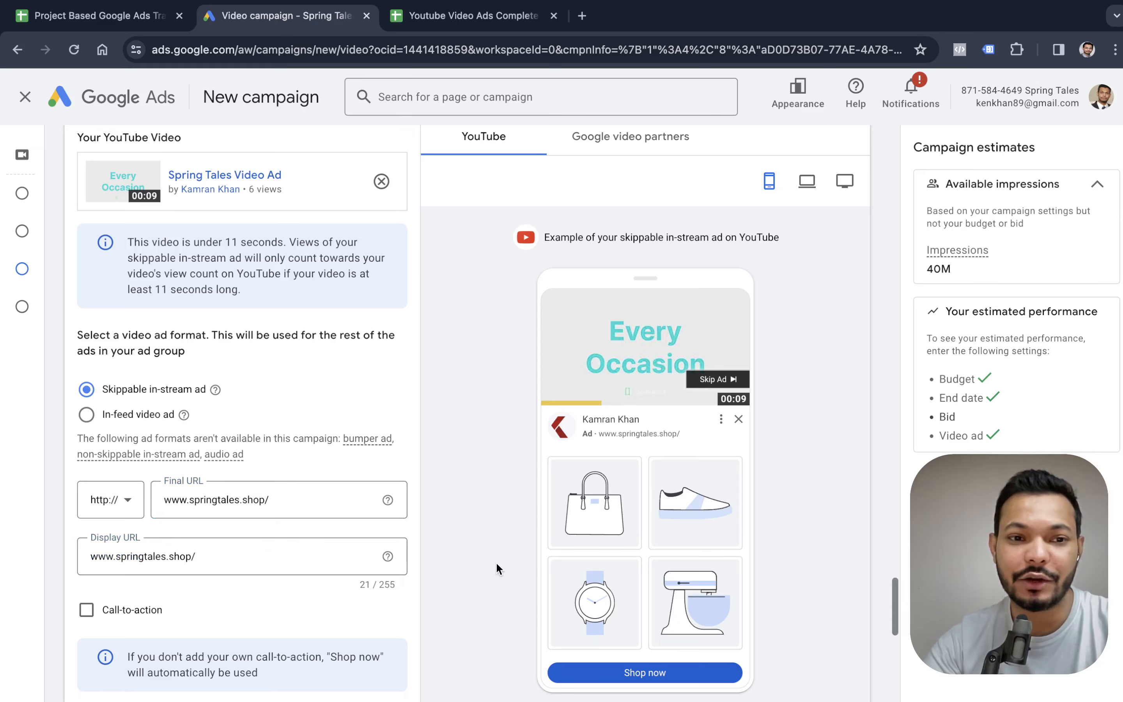
Enable a call-to-action for the video ad and set its text to "Shop now".
scroll(357, 484, "down", 4)
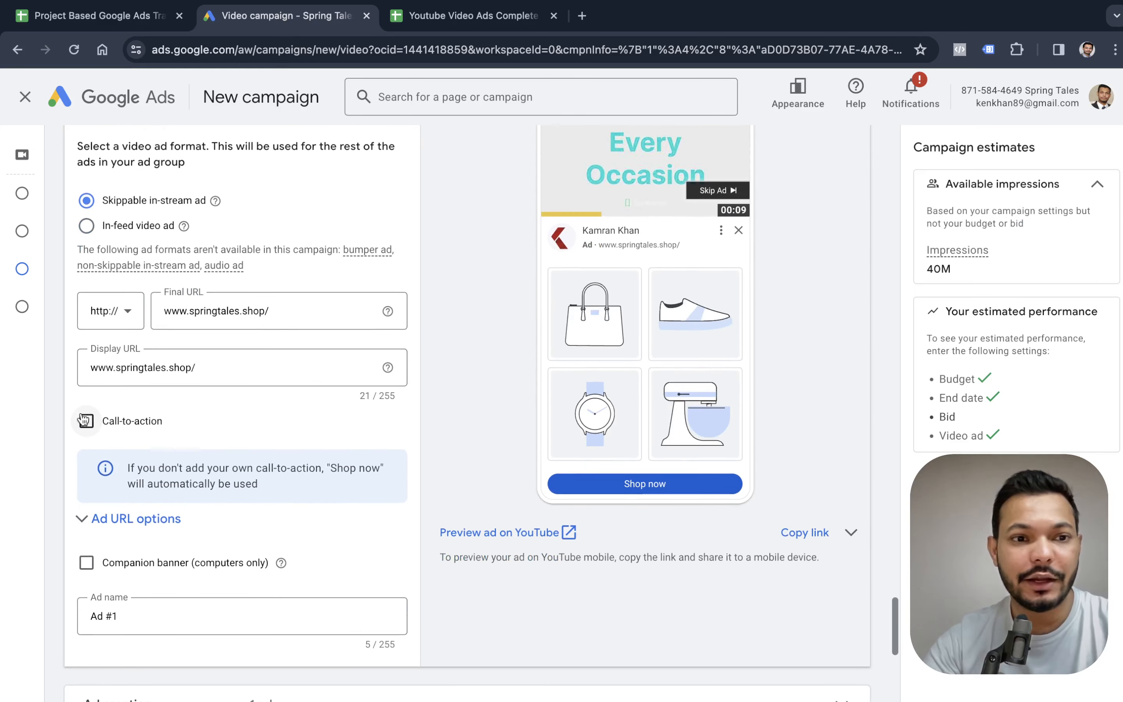
left_click(85, 421)
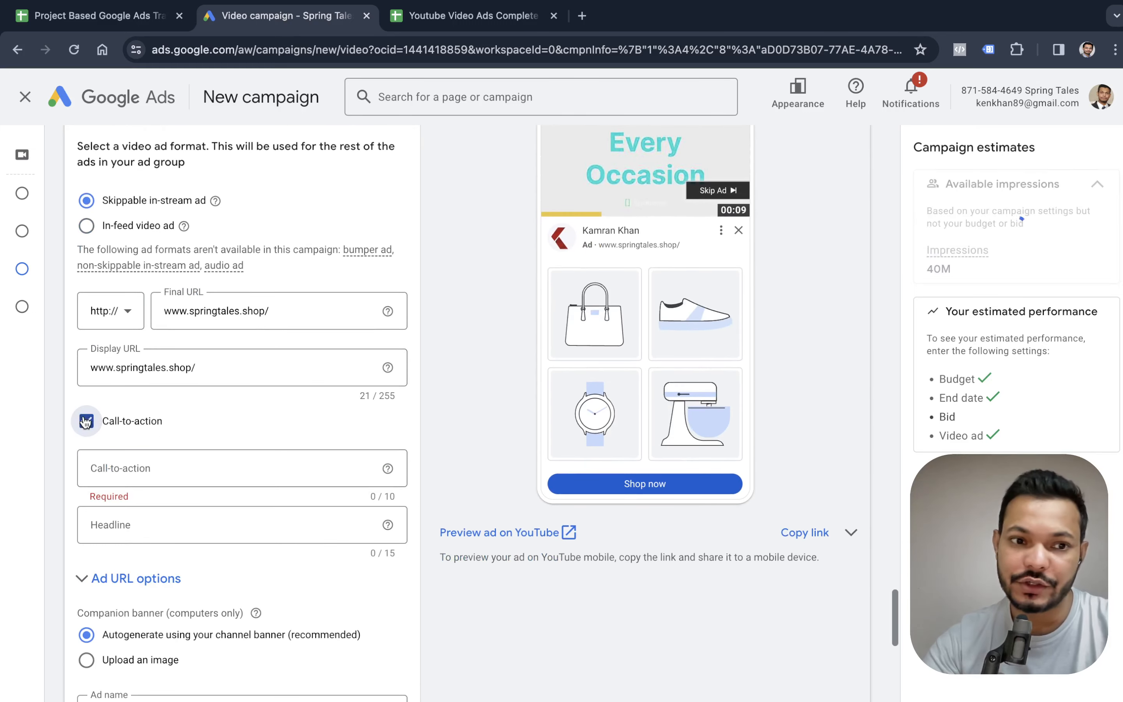
left_click(126, 455)
scroll(139, 316, "down", 2)
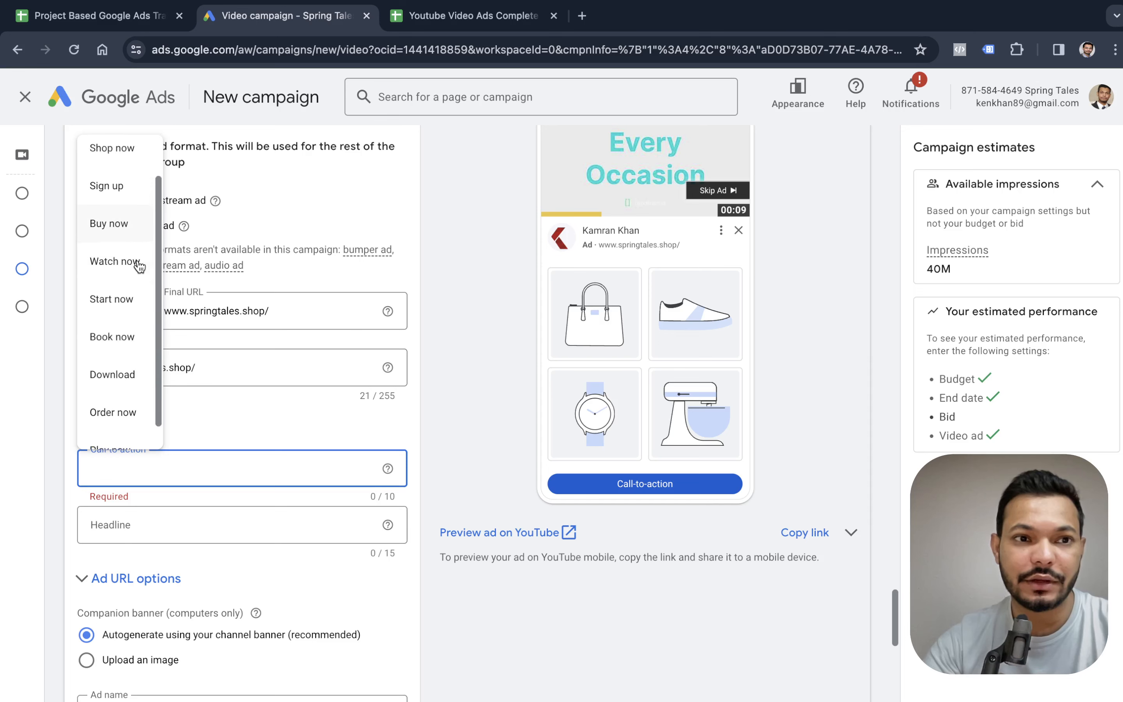
scroll(135, 260, "up", 2)
left_click(122, 209)
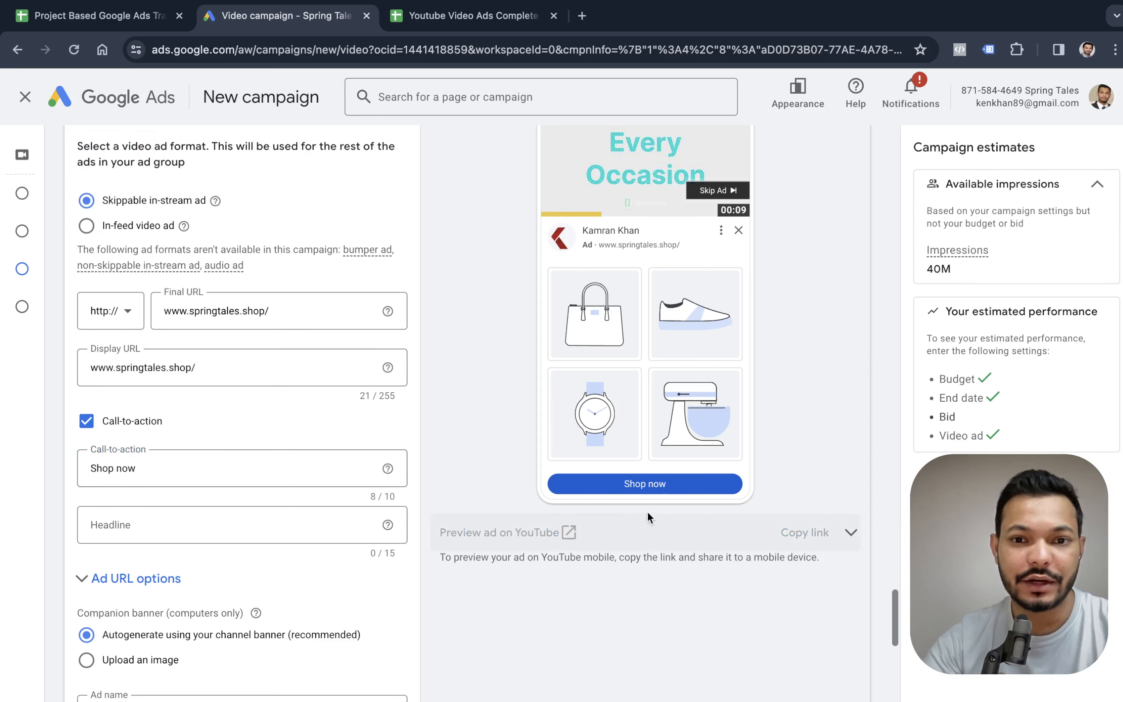
Try "Artificial Jew" as the video ad's headline and clear the headline text again.
scroll(574, 472, "down", 2)
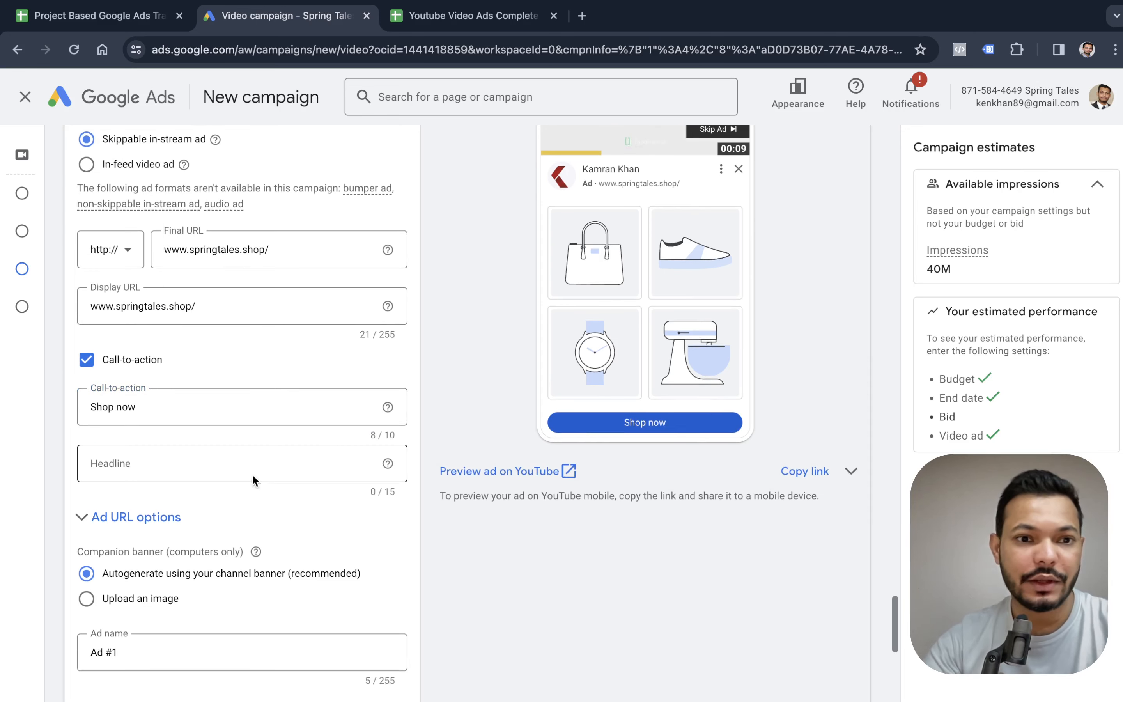
left_click(251, 465)
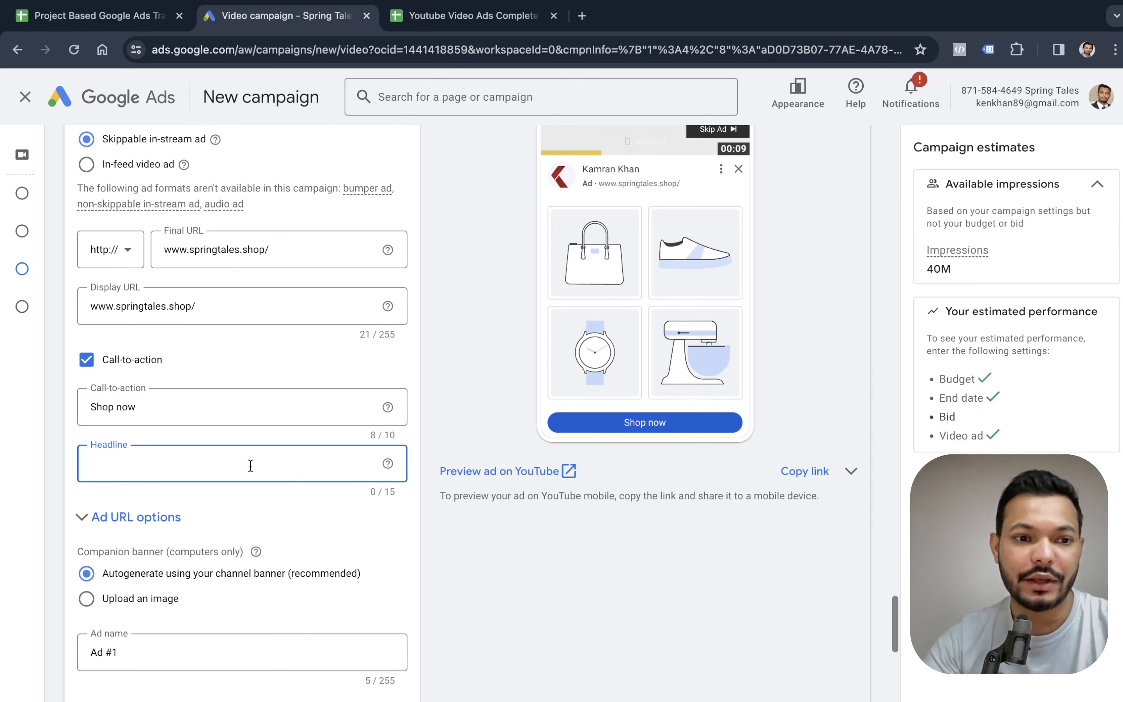
type("Arti")
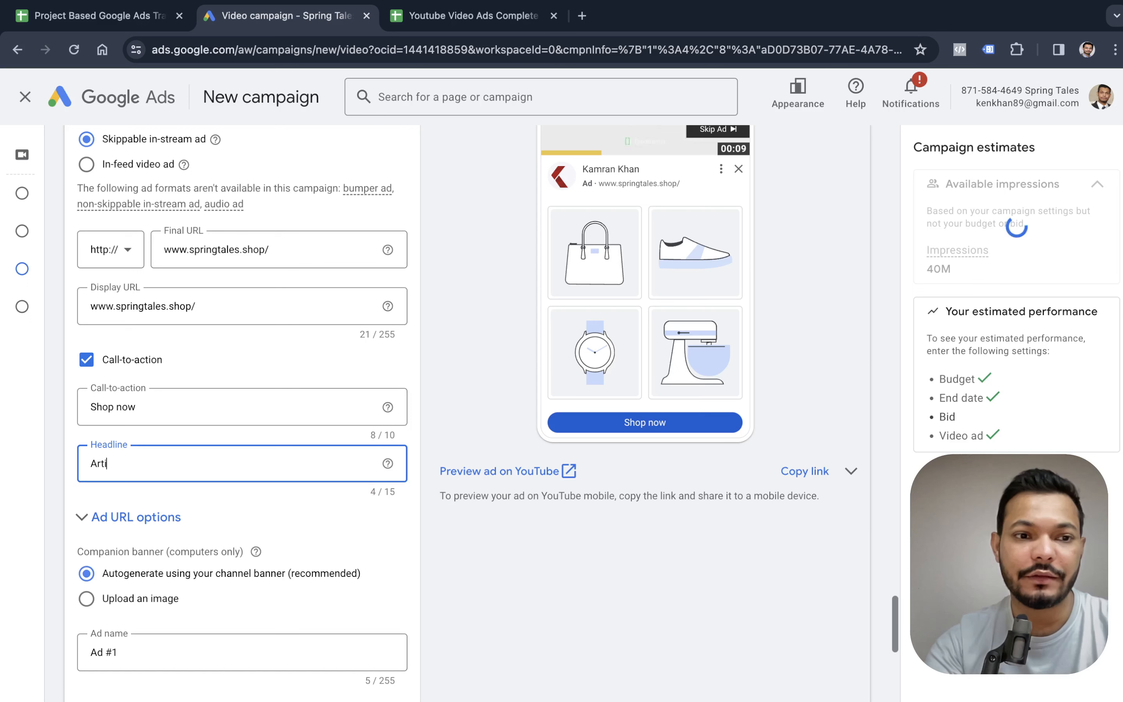
type("ficial Jewelle")
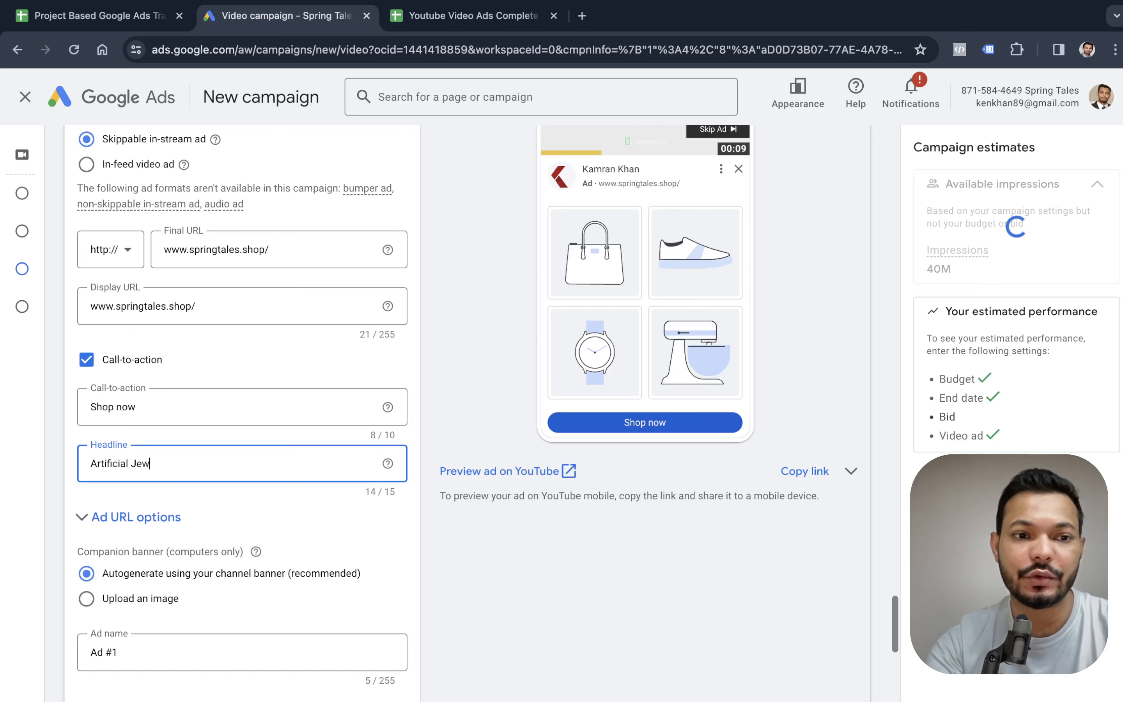
key("BackSpace")
key("BackSpace")
key("BackSpace")
key("BackSpace")
key("BackSpace")
key("BackSpace")
key("BackSpace")
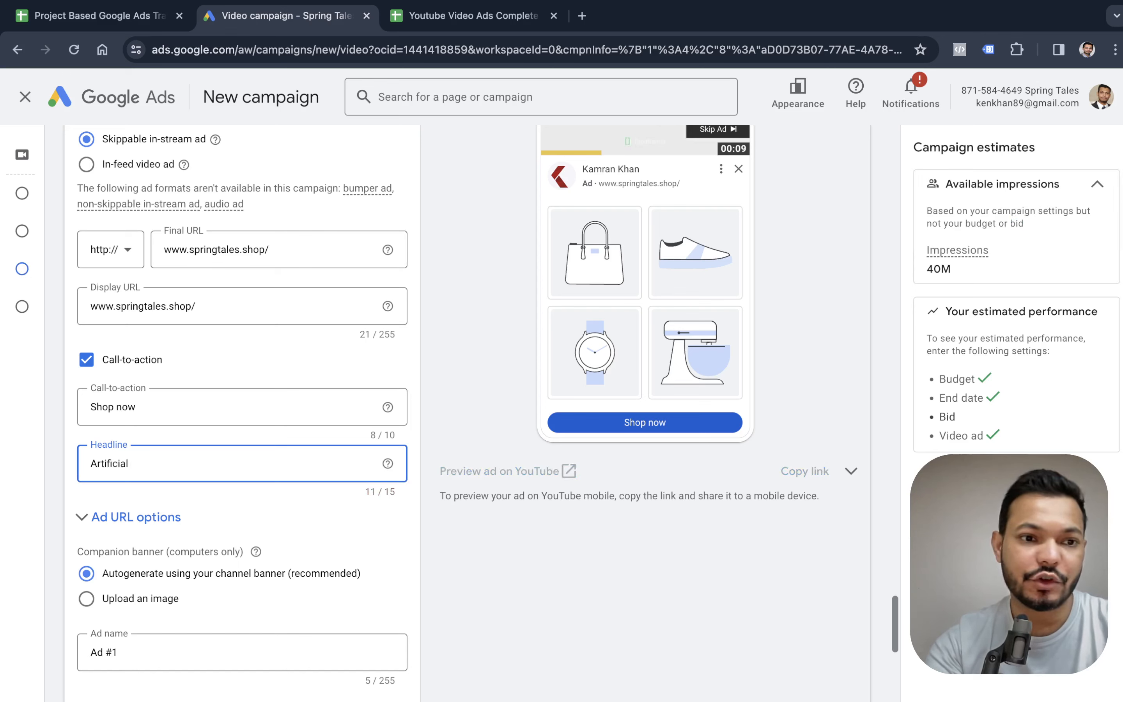
key("BackSpace")
key("BackSpace")
key("BackSpace")
key("BackSpace")
key("BackSpace")
key("BackSpace")
key("BackSpace")
key("BackSpace")
key("BackSpace")
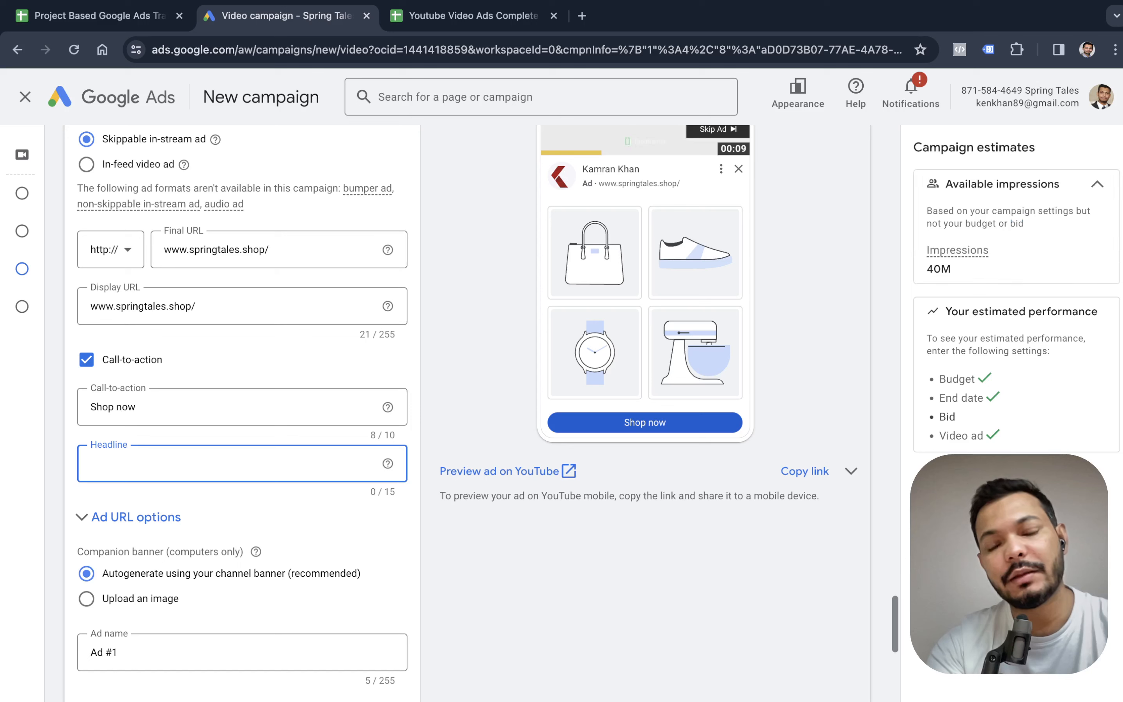
Enter "Buy now" as the video ad's headline.
type("B")
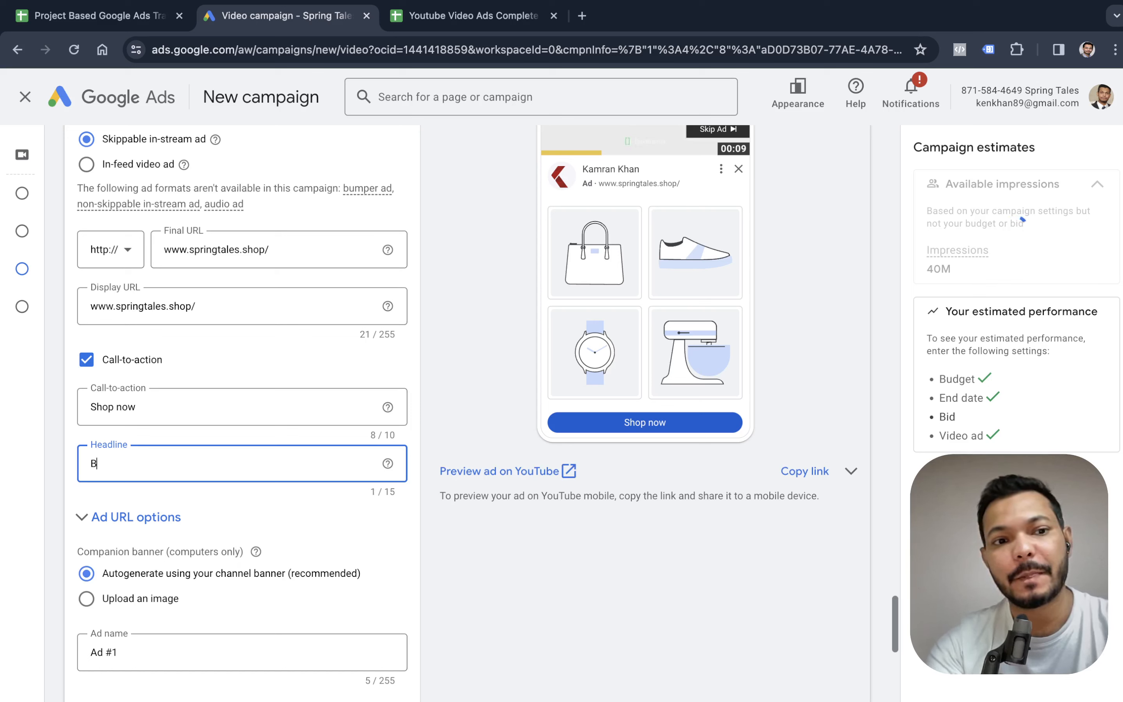
type("uy o")
type("n")
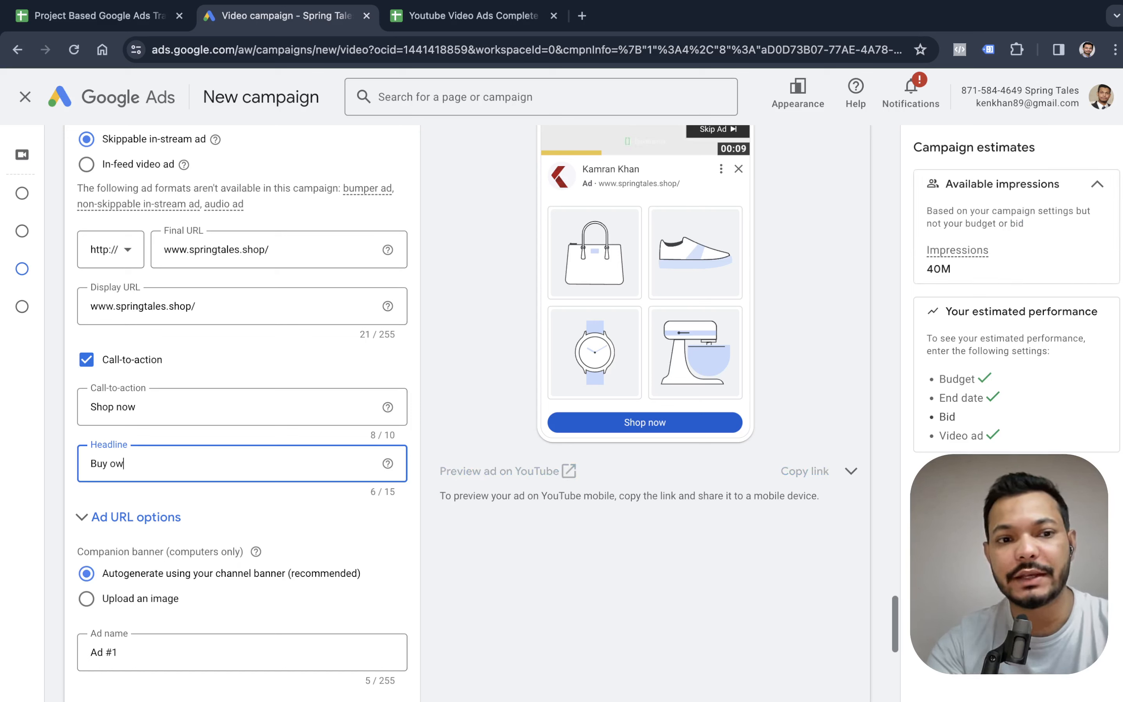
key("BackSpace")
key("BackSpace")
key("BackSpace")
type("now")
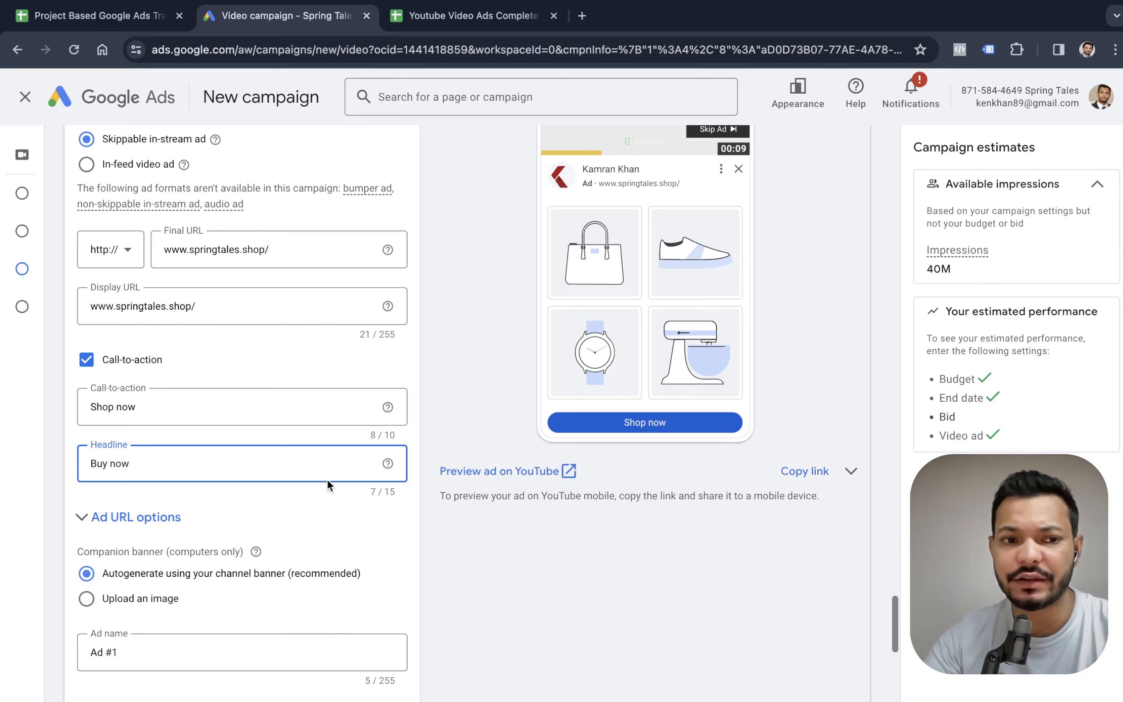
Replace the word "now" in the ad headline so that it reads "Buy Jewellery".
double_click(120, 463)
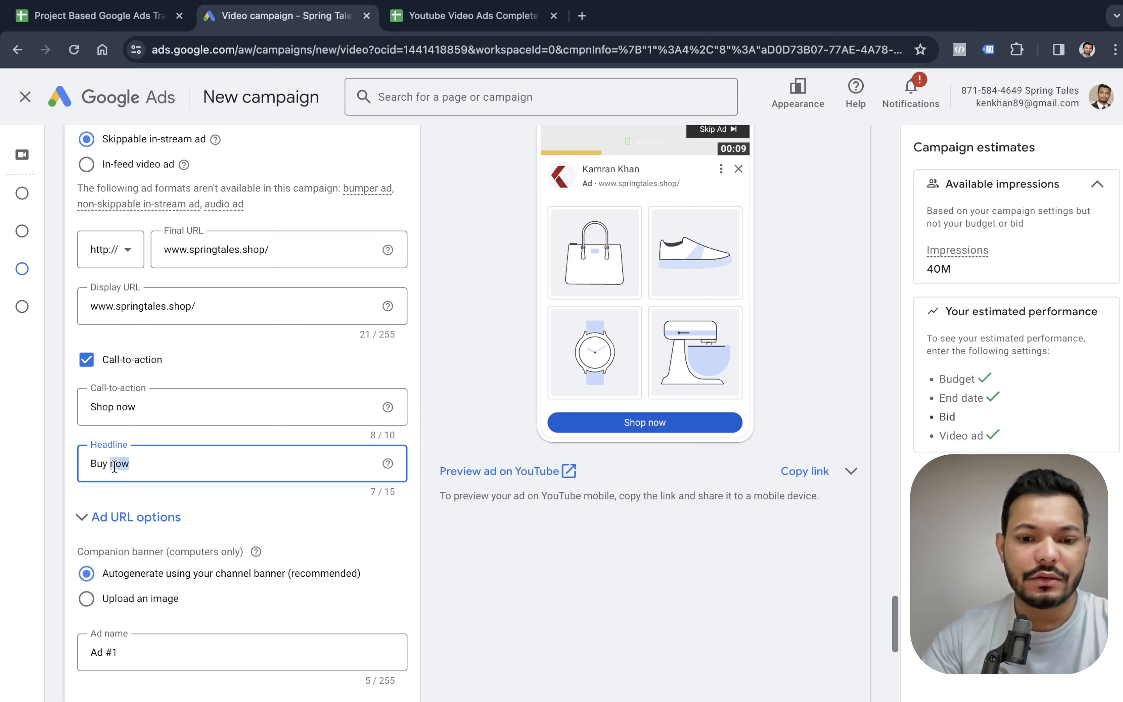
key("BackSpace")
type("Je")
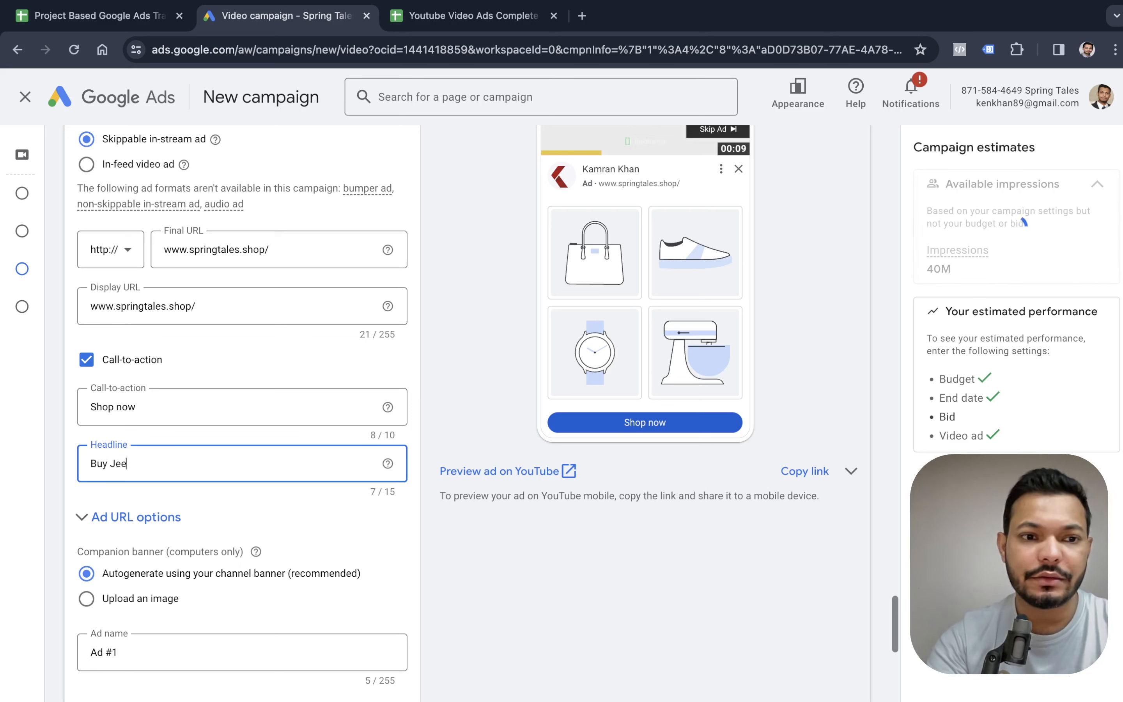
type("wellery")
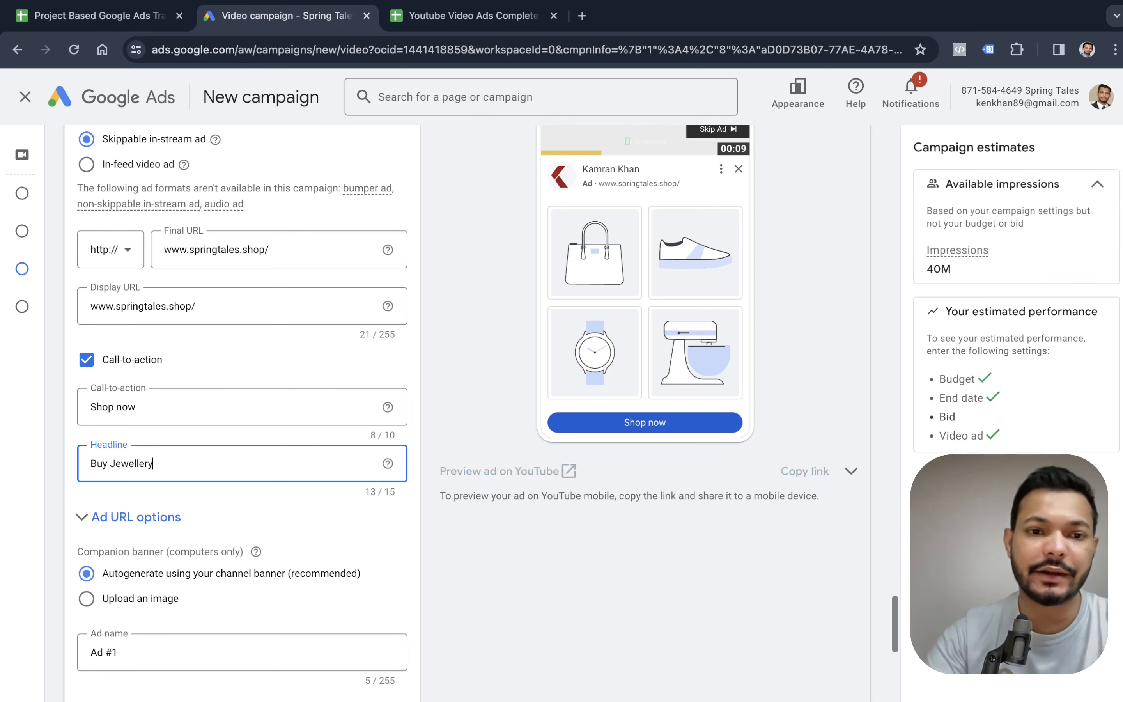
Set the ad group's maximum CPV bid to ₹1.00.
scroll(116, 476, "down", 2)
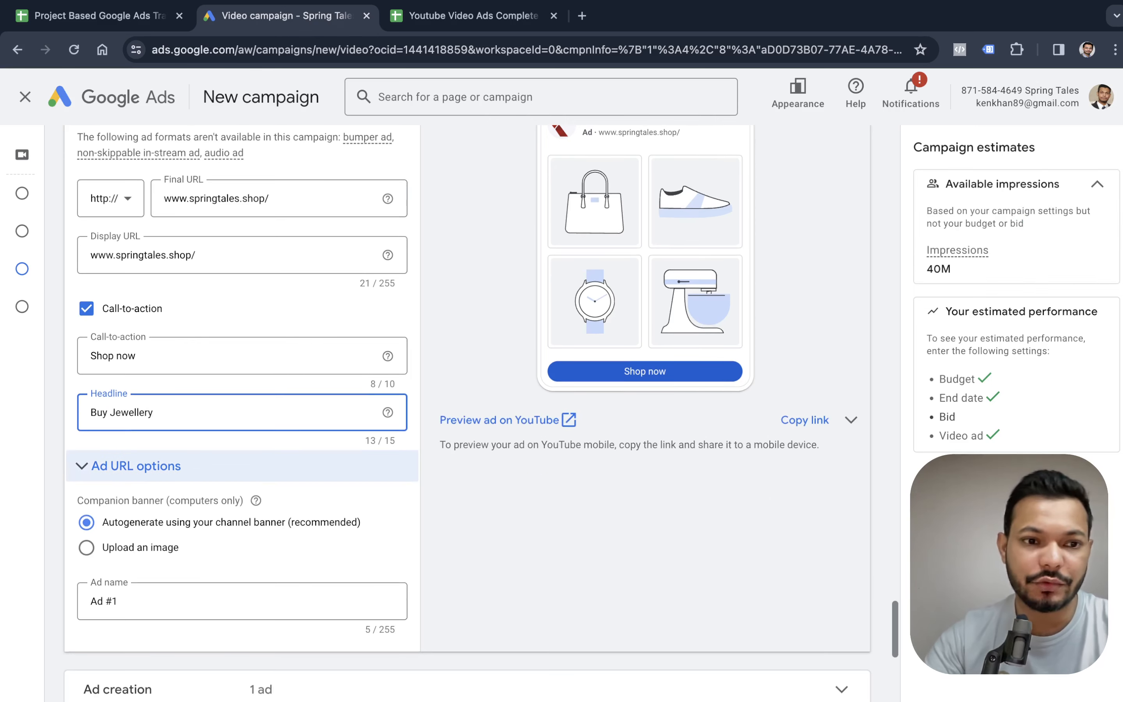
scroll(259, 584, "down", 10)
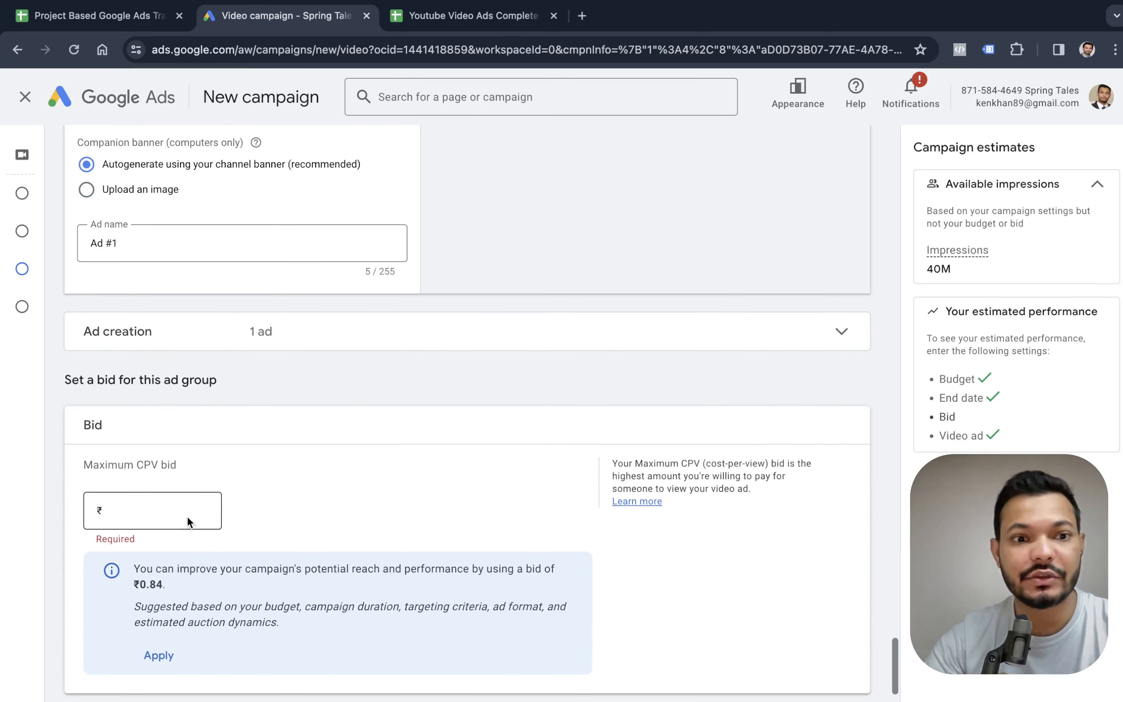
left_click(187, 515)
type("1.00")
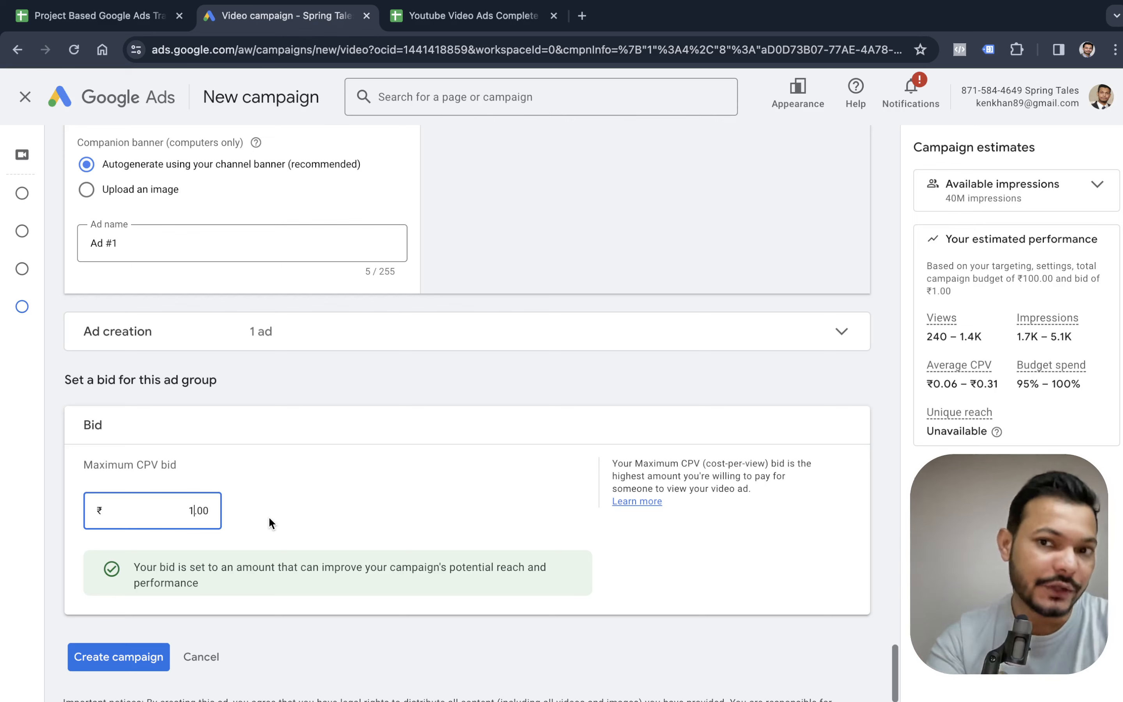
Check the finished video ad's settings and create the campaign.
scroll(271, 522, "up", 10)
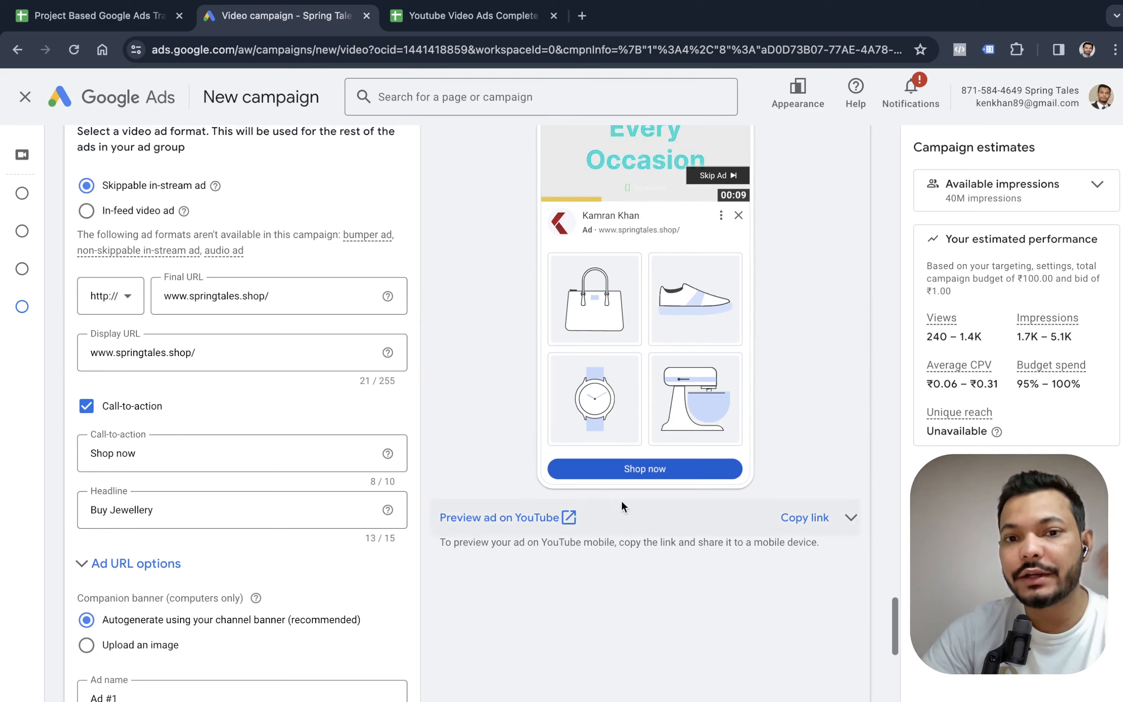
scroll(518, 375, "down", 12)
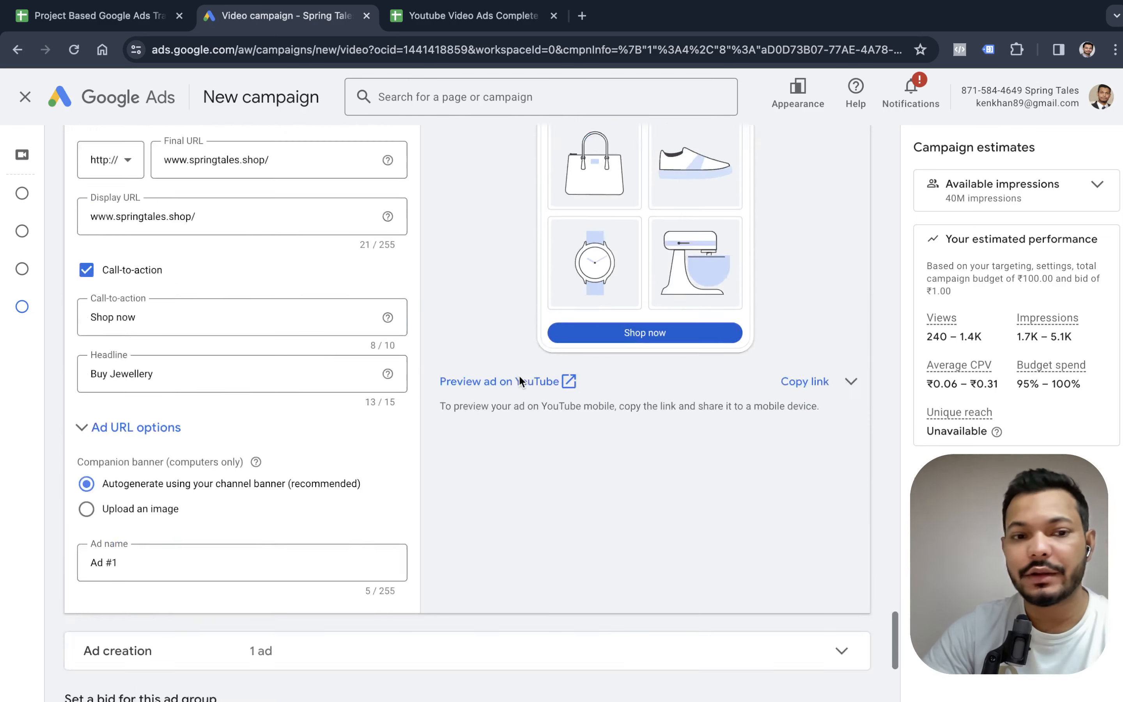
left_click(122, 621)
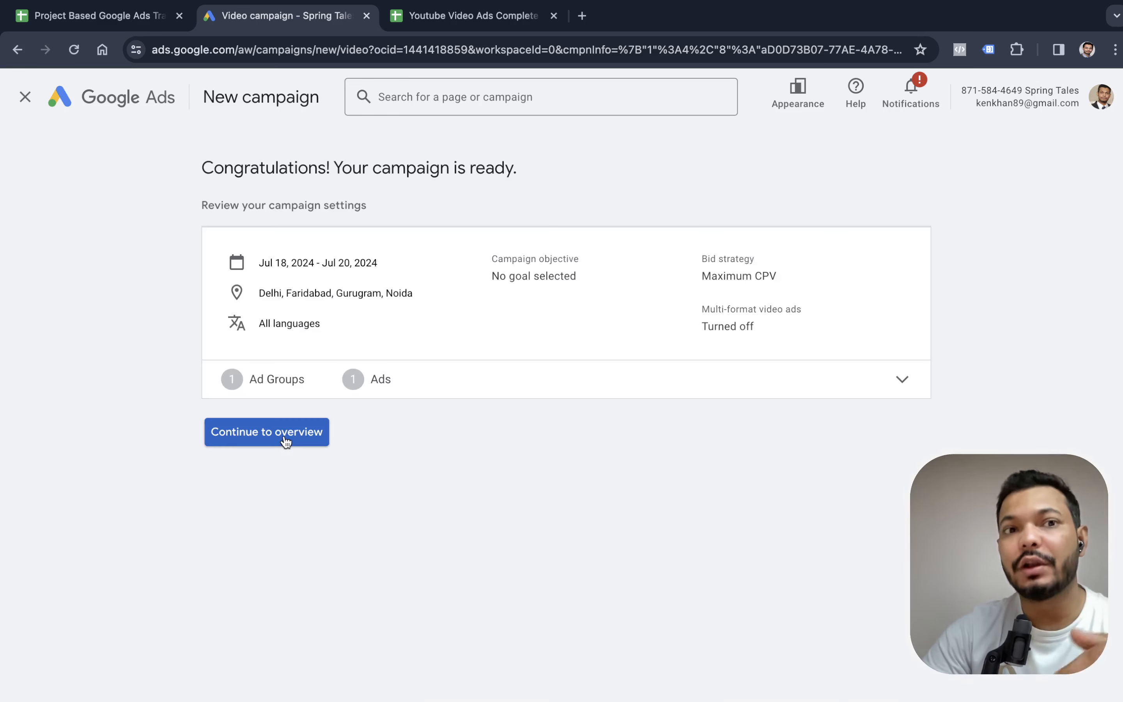
Switch to the Google Ads training course spreadsheet and examine the first two project exercises for Google Shopping Module 6.
left_click(111, 16)
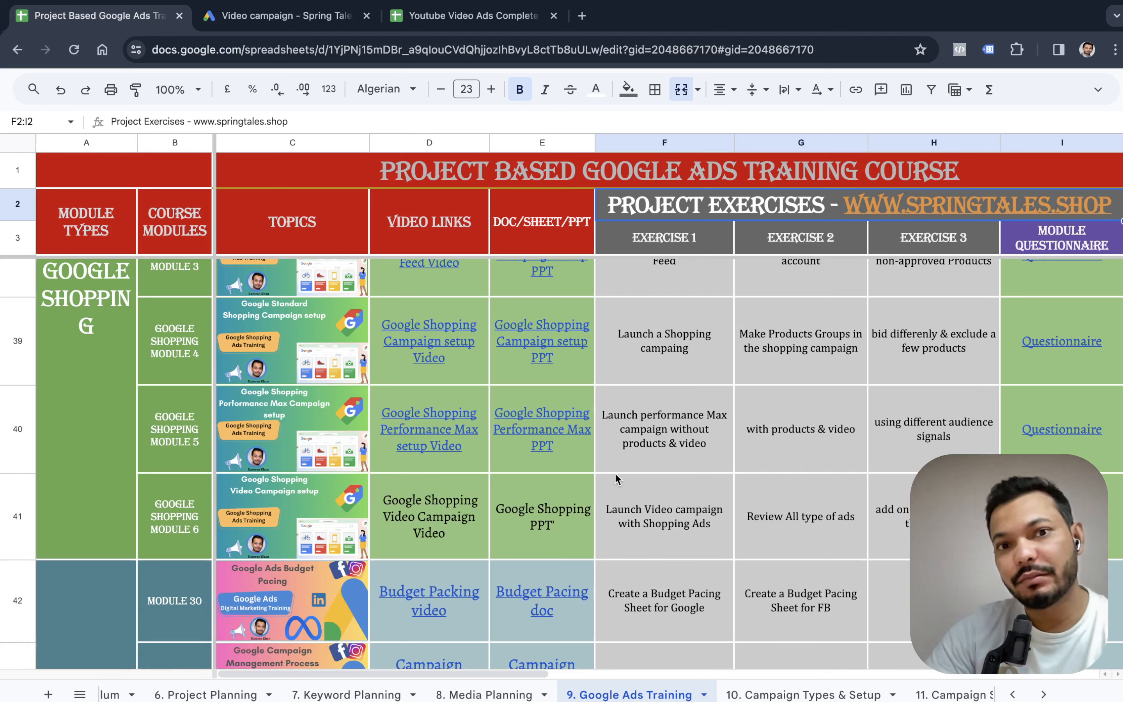
left_click(673, 548)
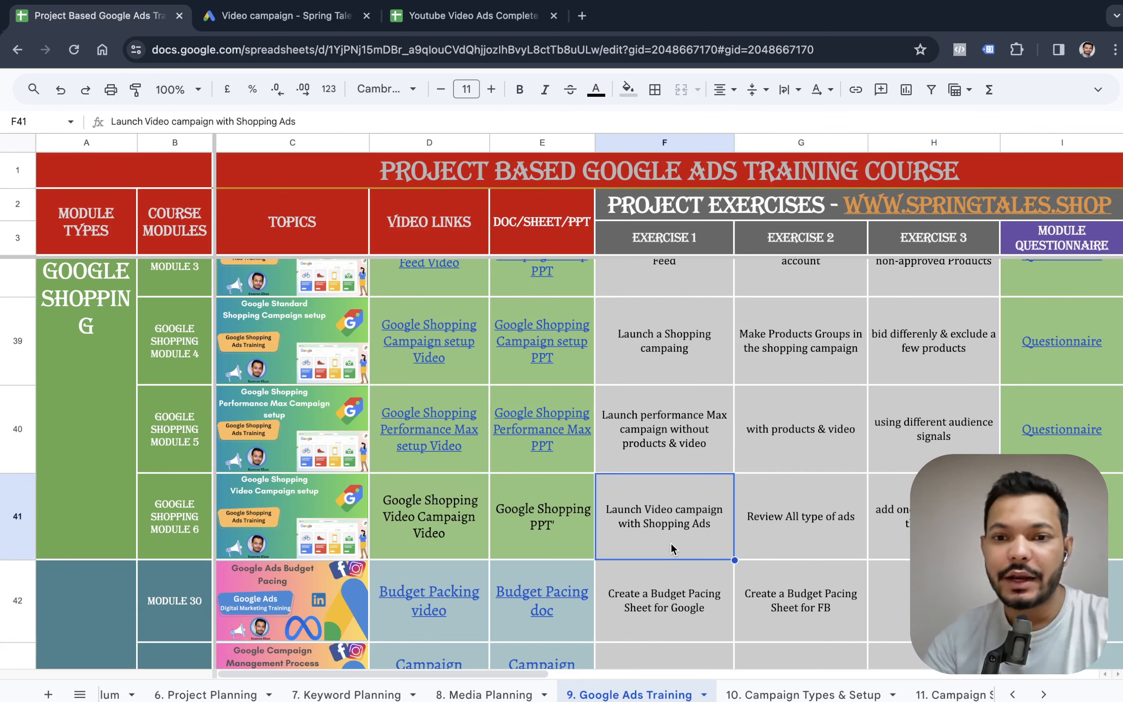
key("Right")
key("Left")
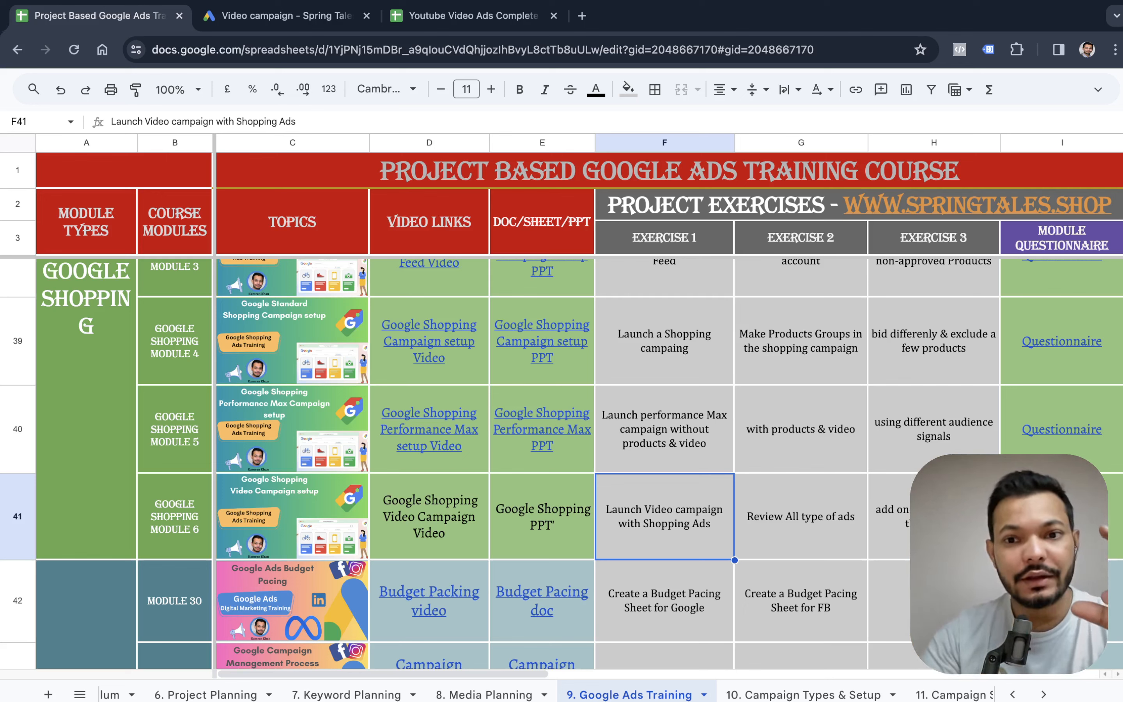
left_click(800, 516)
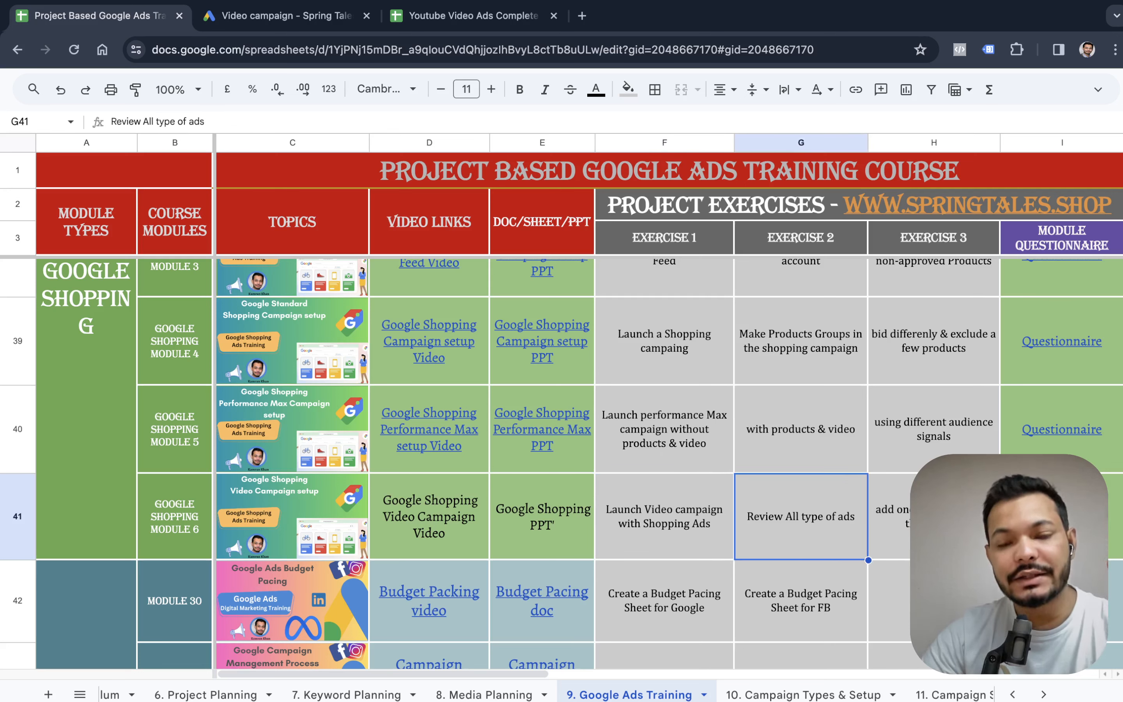